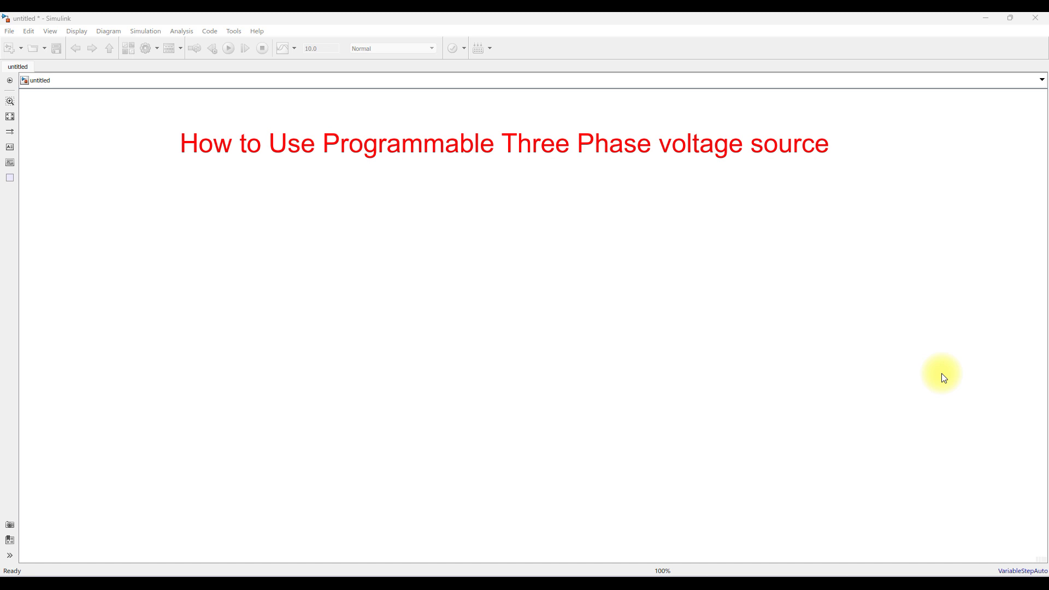
# Add a Three-Phase Programmable Voltage Source from the Fundamental Blocks Electrical Sources library to the model below the title.
pyautogui.click(176, 141)
pyautogui.click(127, 50)
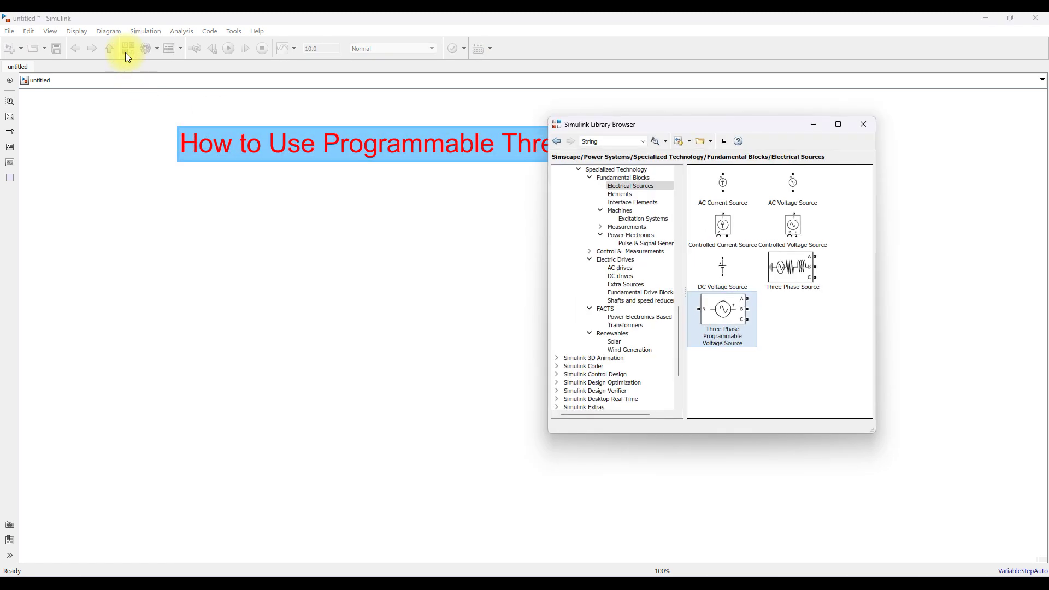
pyautogui.moveTo(576, 129); pyautogui.dragTo(269, 137)
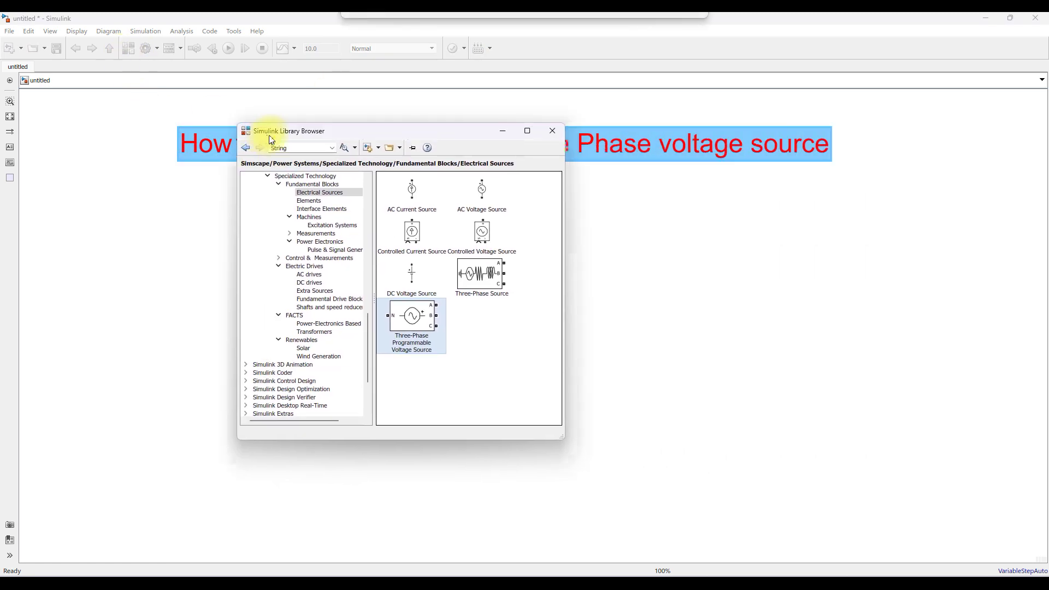
pyautogui.scroll(1, 308, 188)
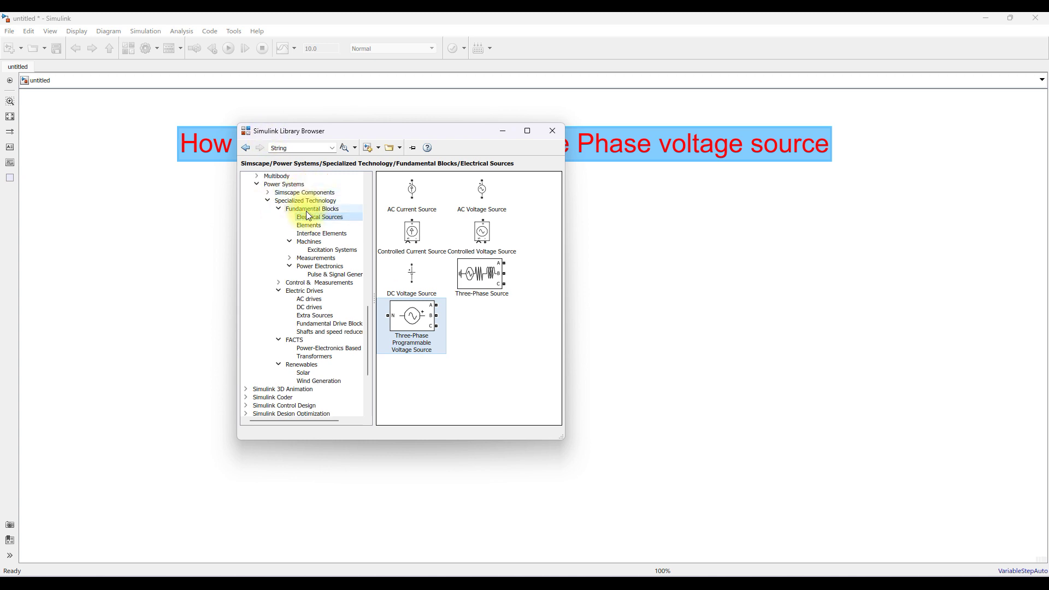
pyautogui.scroll(4, 306, 212)
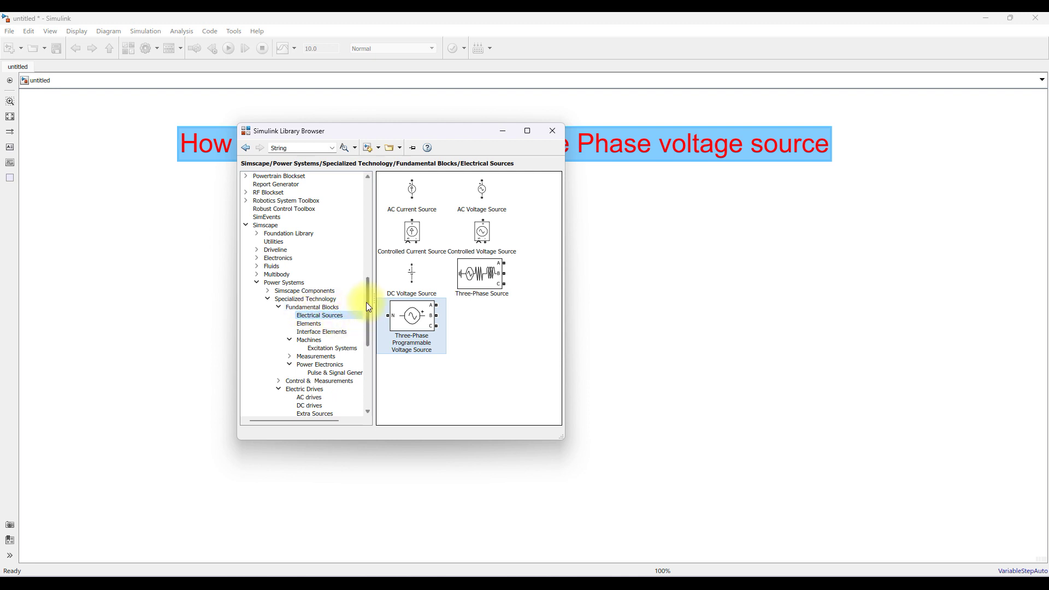
pyautogui.click(425, 358)
pyautogui.click(479, 279)
pyautogui.click(430, 320)
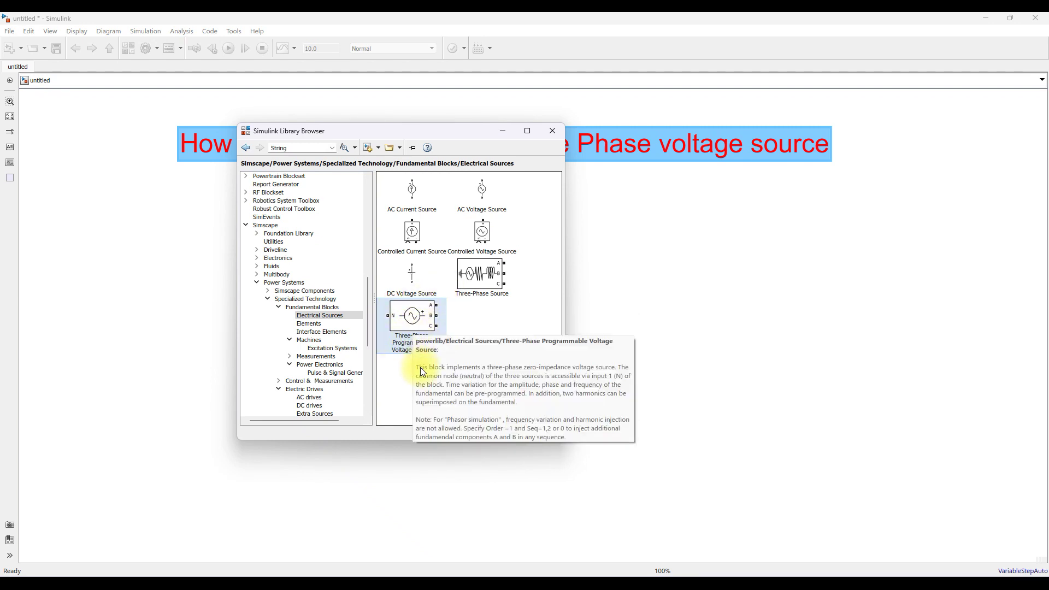
pyautogui.moveTo(408, 322); pyautogui.dragTo(624, 319)
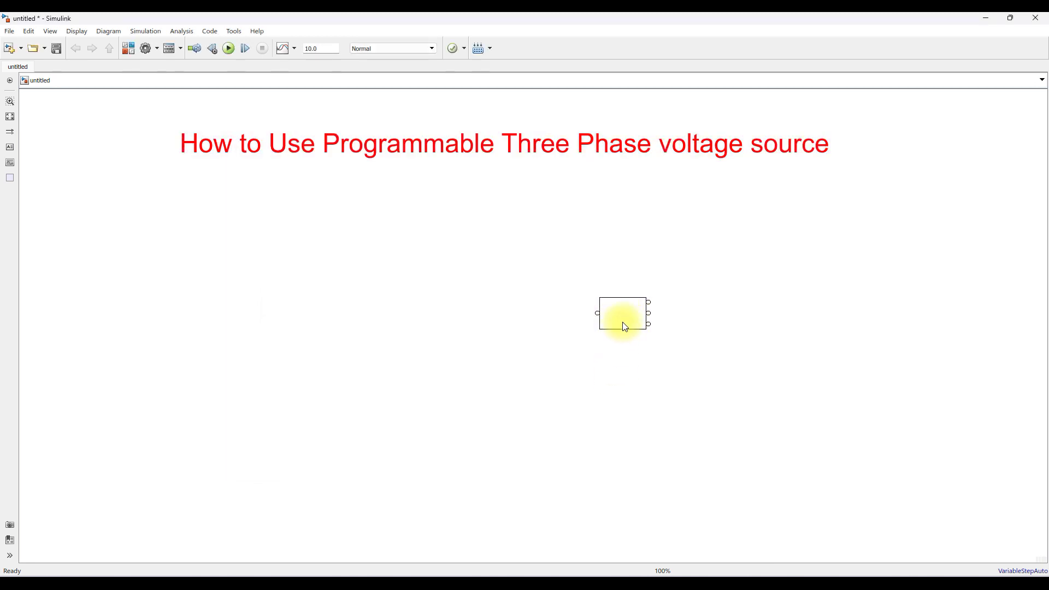
pyautogui.moveTo(622, 318); pyautogui.dragTo(417, 286)
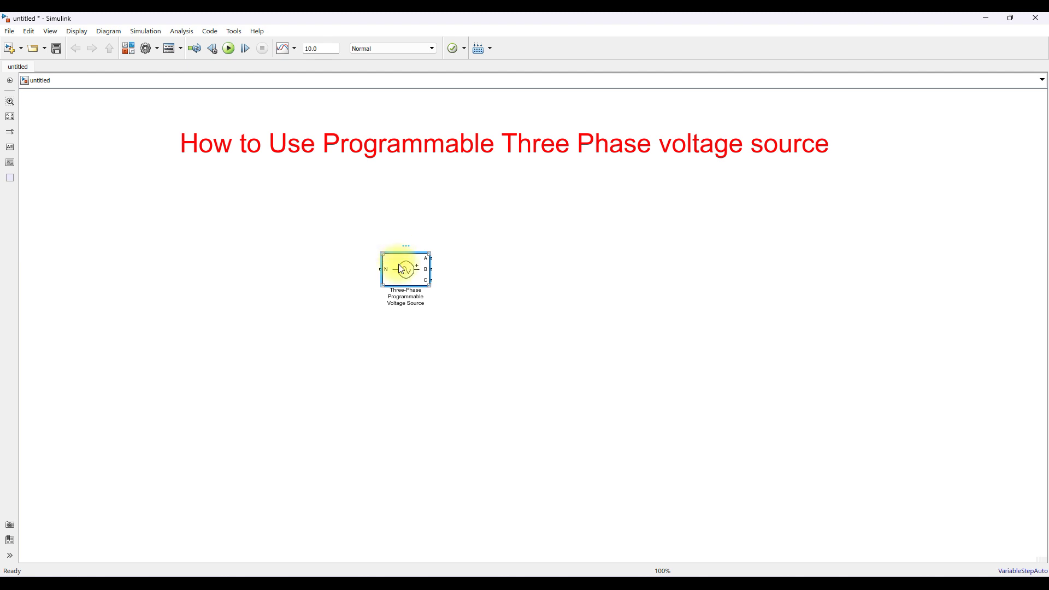
# Set the programmable voltage source's positive-sequence amplitude, phase and frequency to [400 0 50].
pyautogui.doubleClick(407, 275)
pyautogui.moveTo(520, 172); pyautogui.dragTo(392, 124)
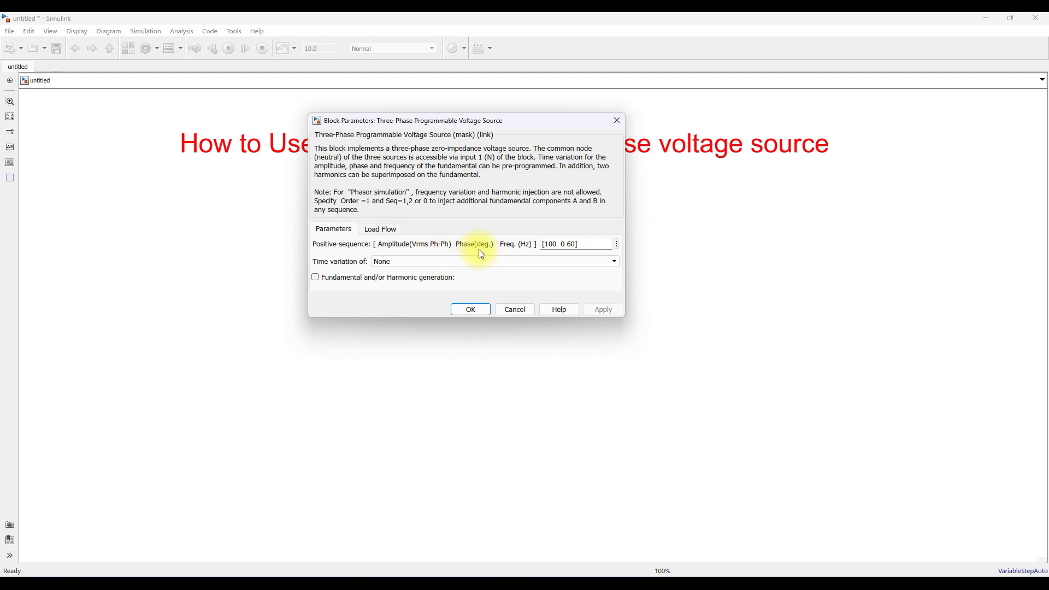
pyautogui.click(547, 244)
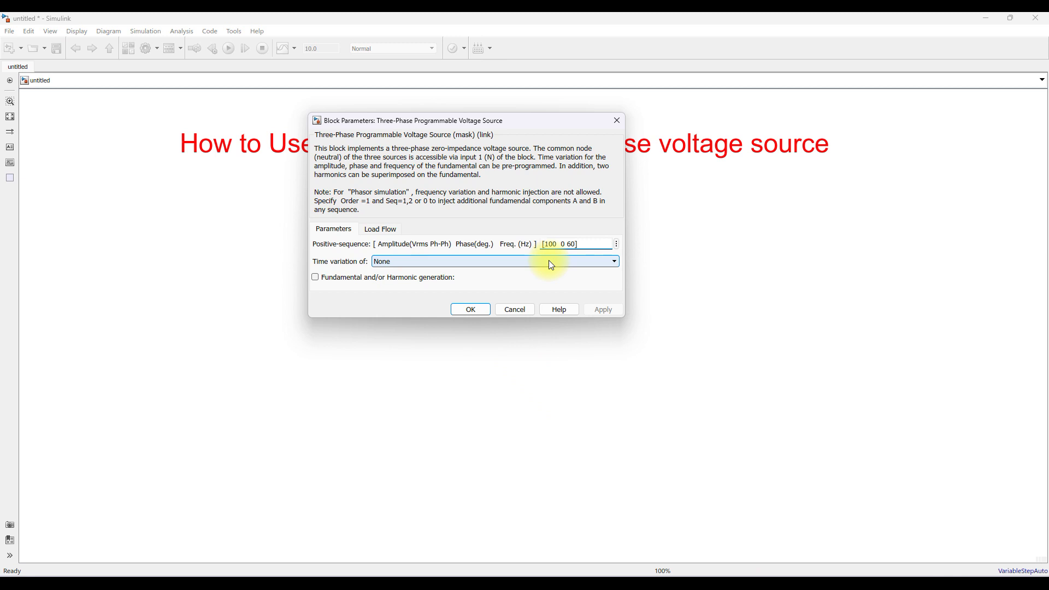
pyautogui.press('Delete')
pyautogui.press('Delete')
pyautogui.press('Delete')
pyautogui.write('5')
pyautogui.click(604, 309)
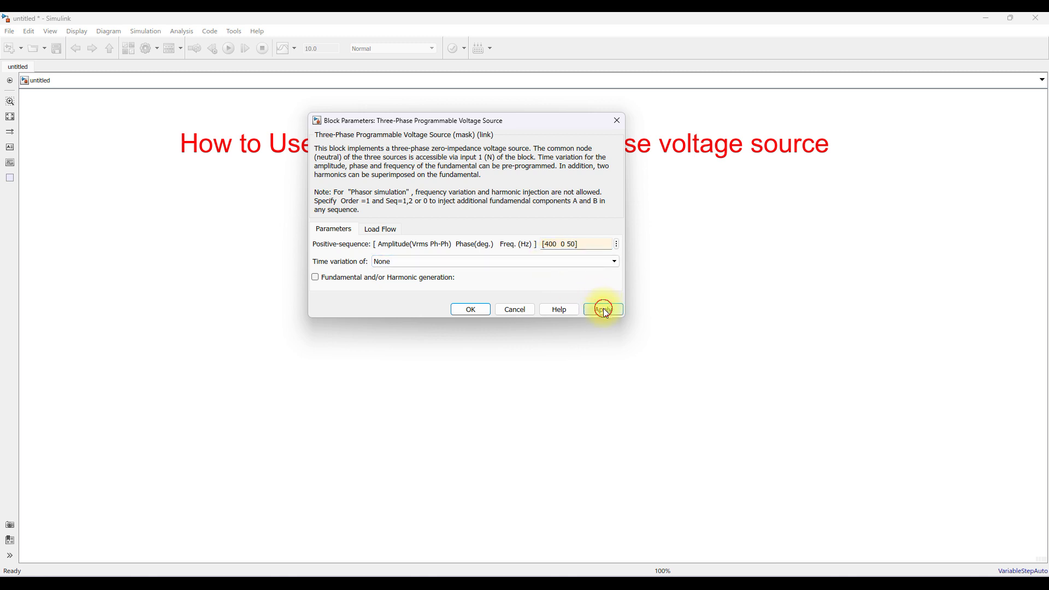
pyautogui.click(461, 312)
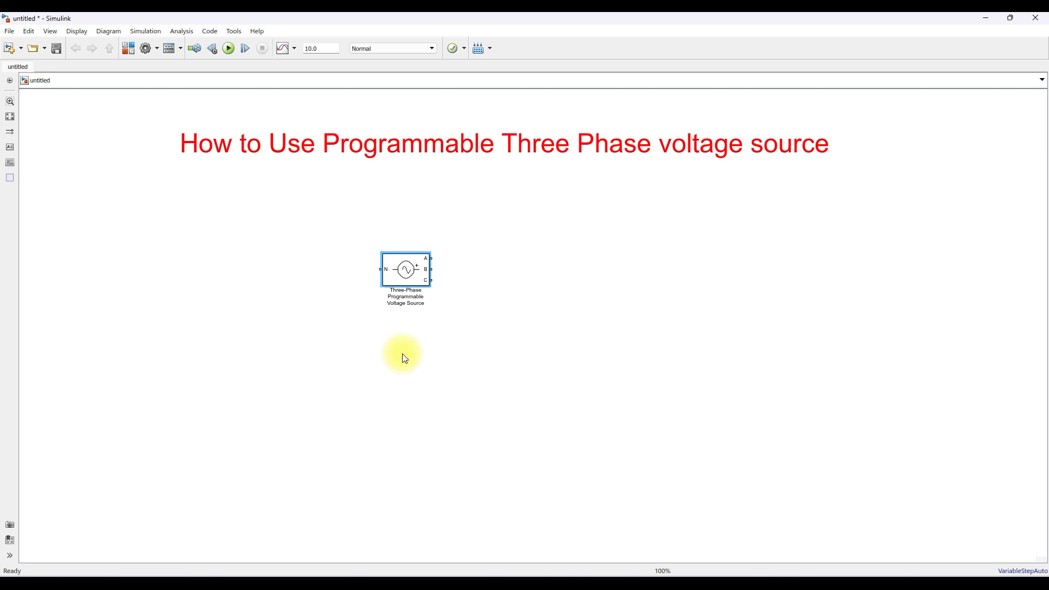
# Shift the source slightly left and add a Three-Phase V-I Measurement block from the Measurements library to its right.
pyautogui.moveTo(415, 270); pyautogui.dragTo(352, 264)
pyautogui.click(385, 311)
pyautogui.click(124, 48)
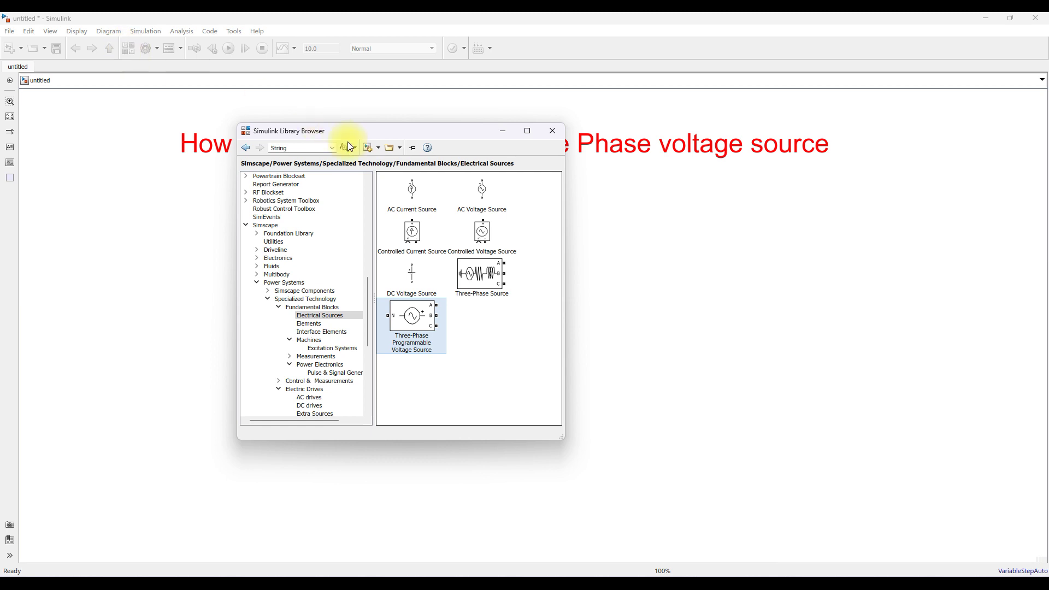
pyautogui.click(313, 357)
pyautogui.scroll(-3, 420, 301)
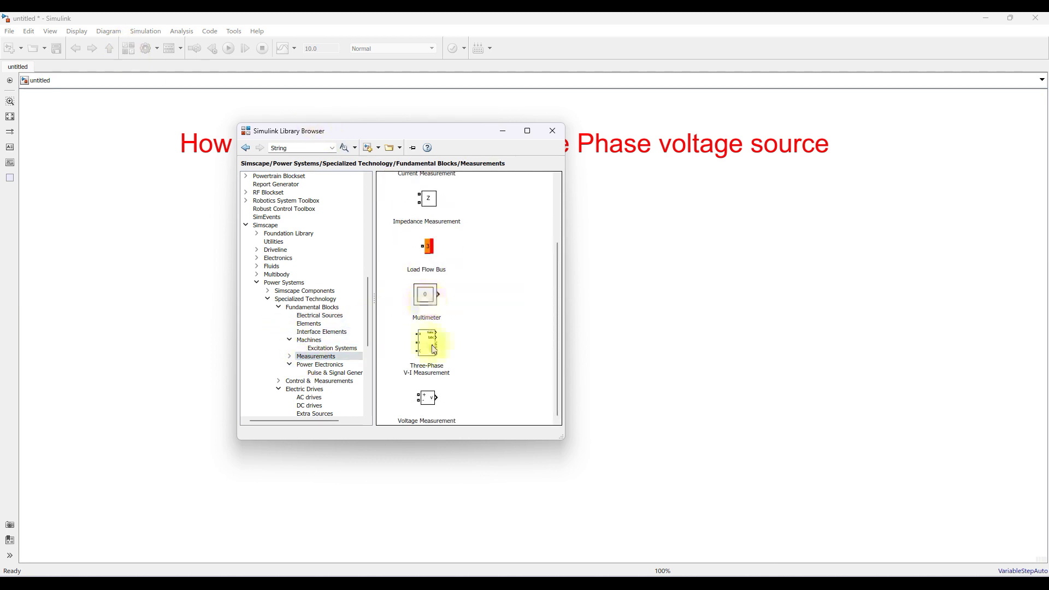
pyautogui.click(430, 371)
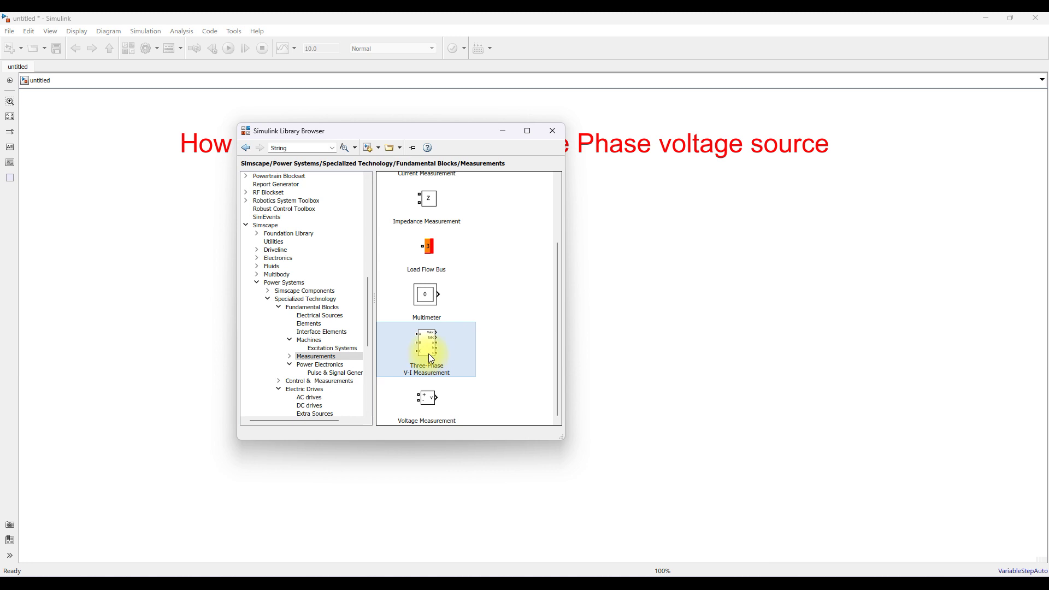
pyautogui.moveTo(425, 352); pyautogui.dragTo(463, 280)
# Connect the source's A, B and C outputs to the matching inputs of the V-I measurement block.
pyautogui.moveTo(367, 265); pyautogui.dragTo(445, 262)
pyautogui.moveTo(368, 253); pyautogui.dragTo(449, 247)
pyautogui.moveTo(369, 275); pyautogui.dragTo(448, 275)
pyautogui.click(424, 302)
# Add a Ground block from the Elements library and connect it to the source's neutral terminal N.
pyautogui.click(329, 268)
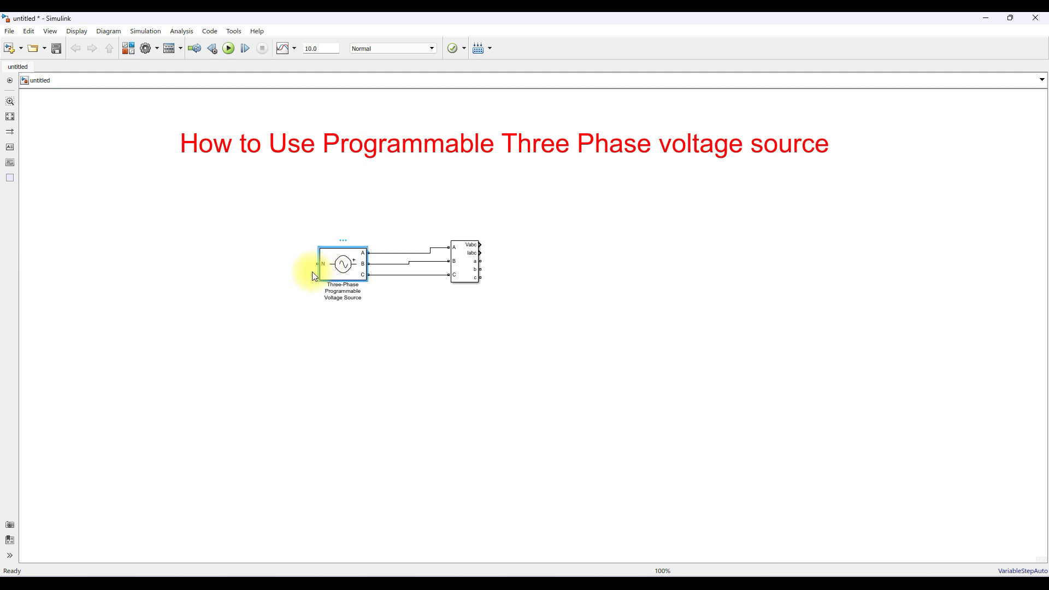
pyautogui.click(136, 50)
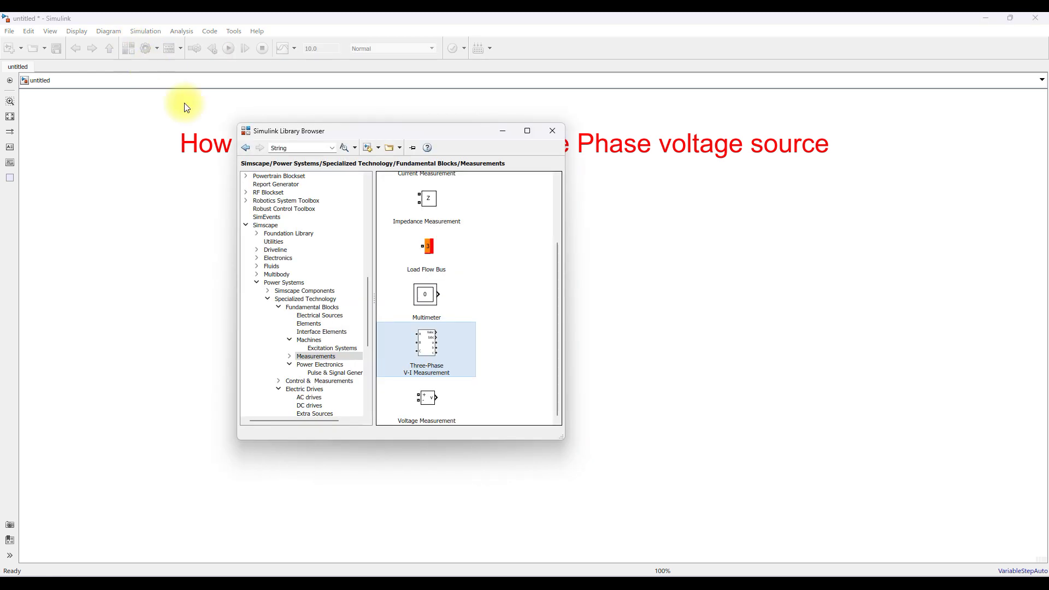
pyautogui.click(314, 325)
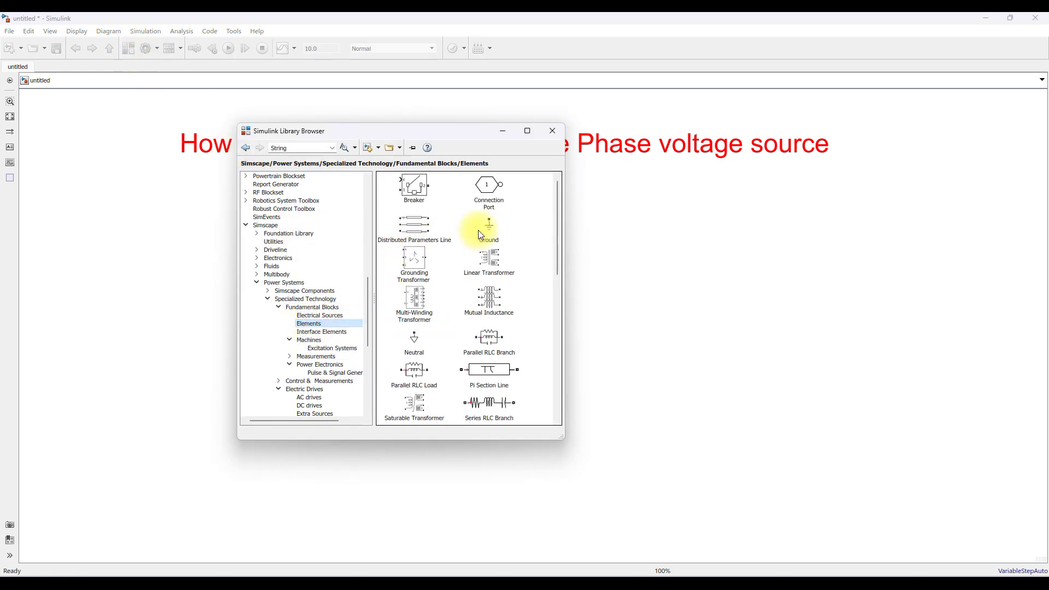
pyautogui.click(503, 229)
pyautogui.moveTo(491, 230); pyautogui.dragTo(318, 264)
pyautogui.click(452, 346)
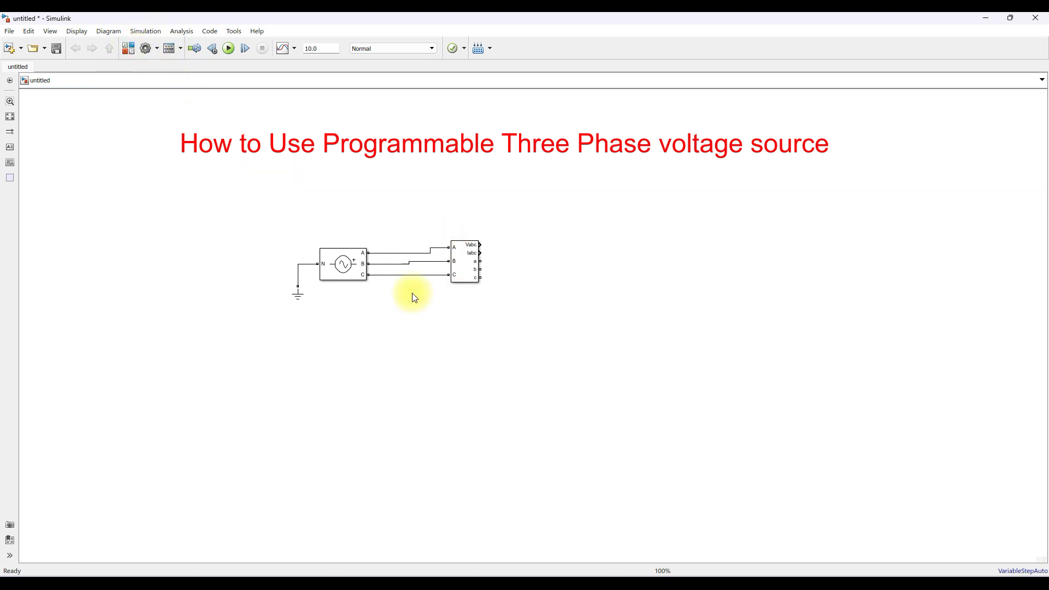
# Add a Three-Phase Series RLC Load from the Elements library and connect it to the measurement block's a, b and c outputs.
pyautogui.click(470, 264)
pyautogui.click(413, 268)
pyautogui.click(127, 51)
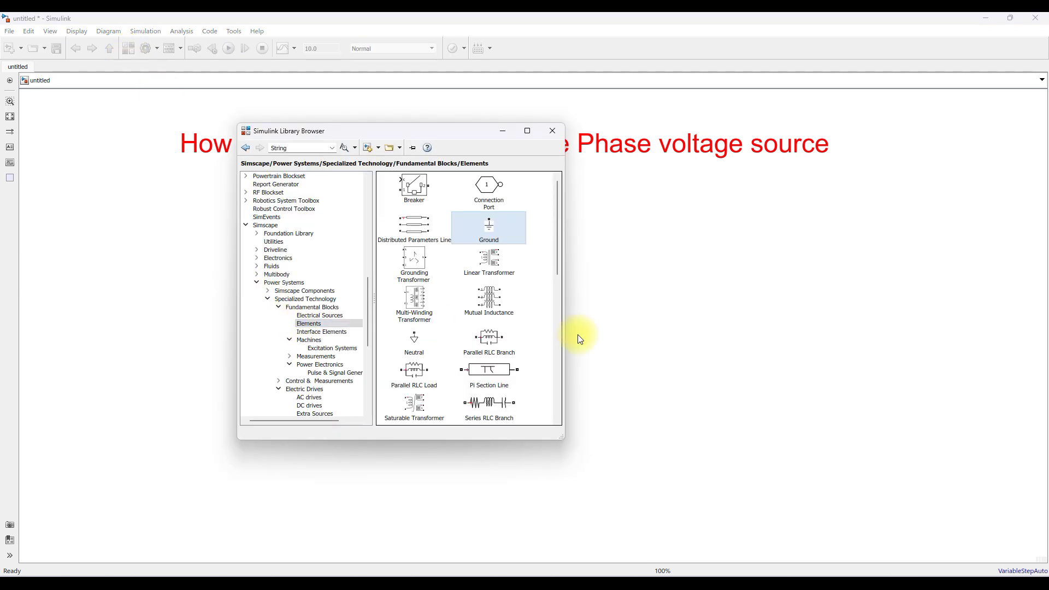
pyautogui.scroll(-7, 458, 312)
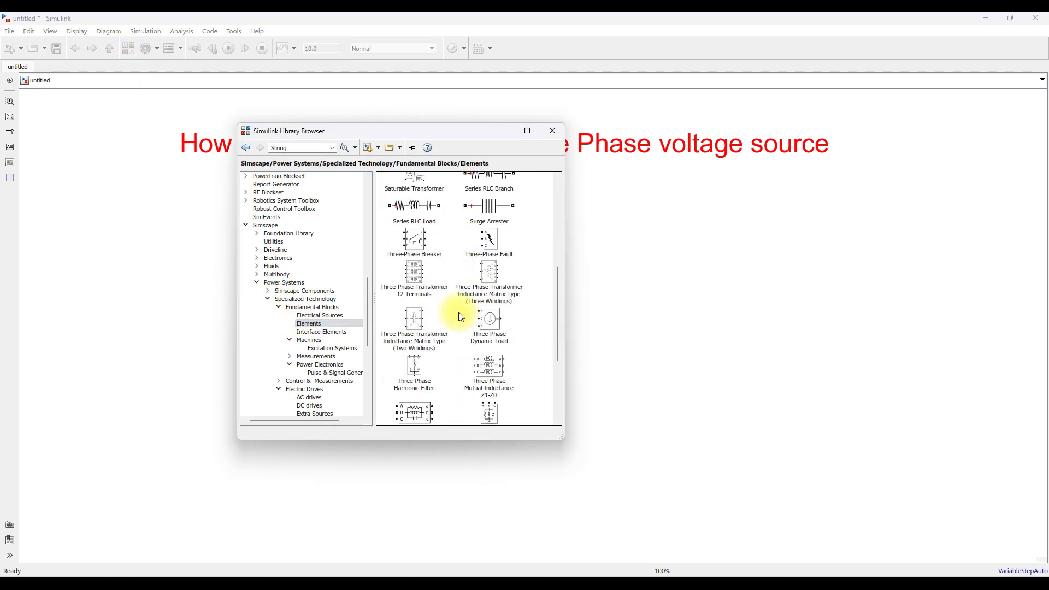
pyautogui.scroll(-3, 459, 316)
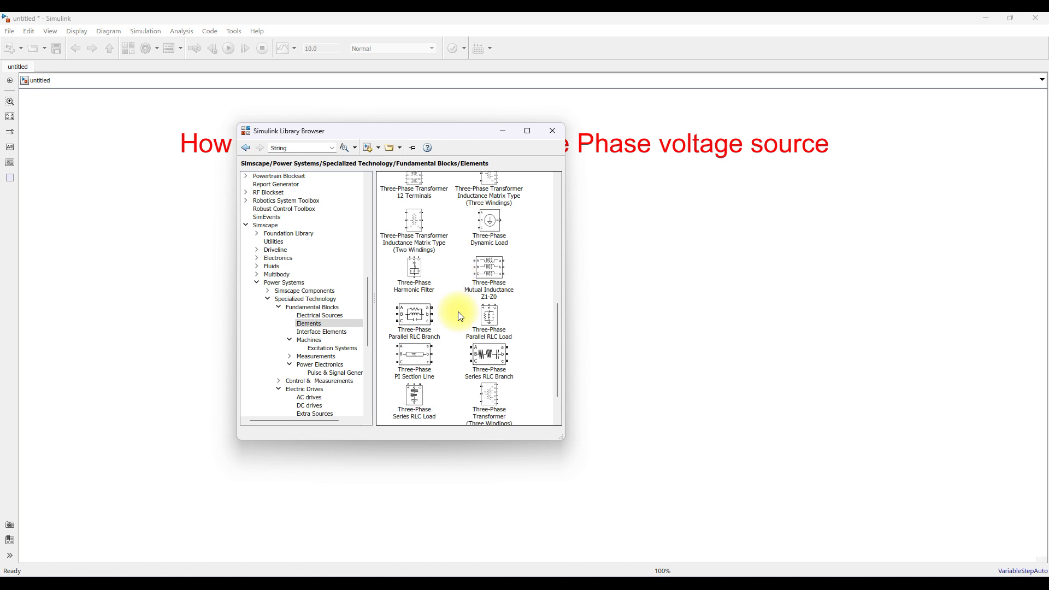
pyautogui.scroll(-2, 458, 311)
pyautogui.click(418, 355)
pyautogui.moveTo(419, 351)
pyautogui.mouseDown()
pyautogui.moveTo(619, 350)
pyautogui.moveTo(551, 323)
pyautogui.moveTo(479, 260)
pyautogui.moveTo(549, 302)
pyautogui.mouseUp()
pyautogui.click(541, 299)
pyautogui.moveTo(480, 277)
pyautogui.mouseDown()
pyautogui.moveTo(553, 286)
pyautogui.moveTo(561, 302)
pyautogui.mouseUp()
# Set the RLC load's nominal voltage to 400 Vrms, frequency to 50 Hz, and inductive and capacitive reactive powers to 0.
pyautogui.doubleClick(551, 319)
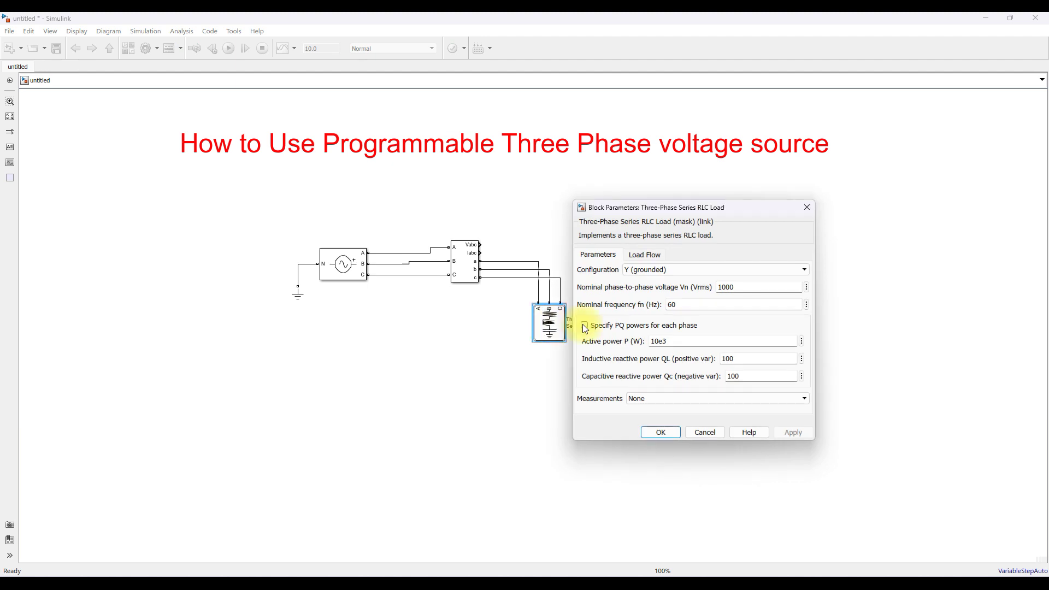
pyautogui.doubleClick(722, 288)
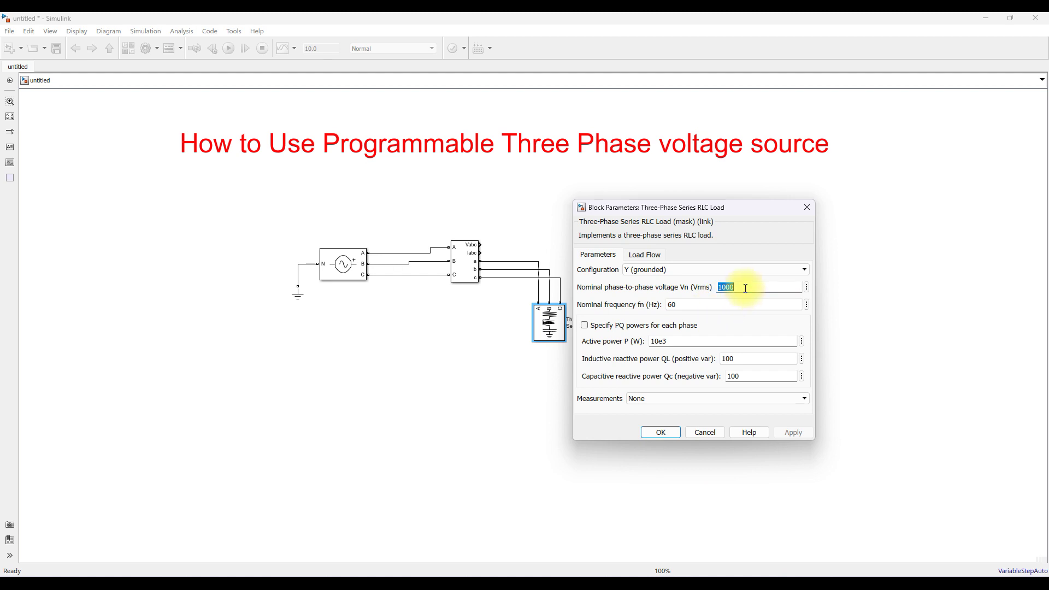
pyautogui.write('400')
pyautogui.doubleClick(707, 304)
pyautogui.write('50')
pyautogui.doubleClick(731, 358)
pyautogui.write('0')
pyautogui.doubleClick(743, 375)
pyautogui.write('0')
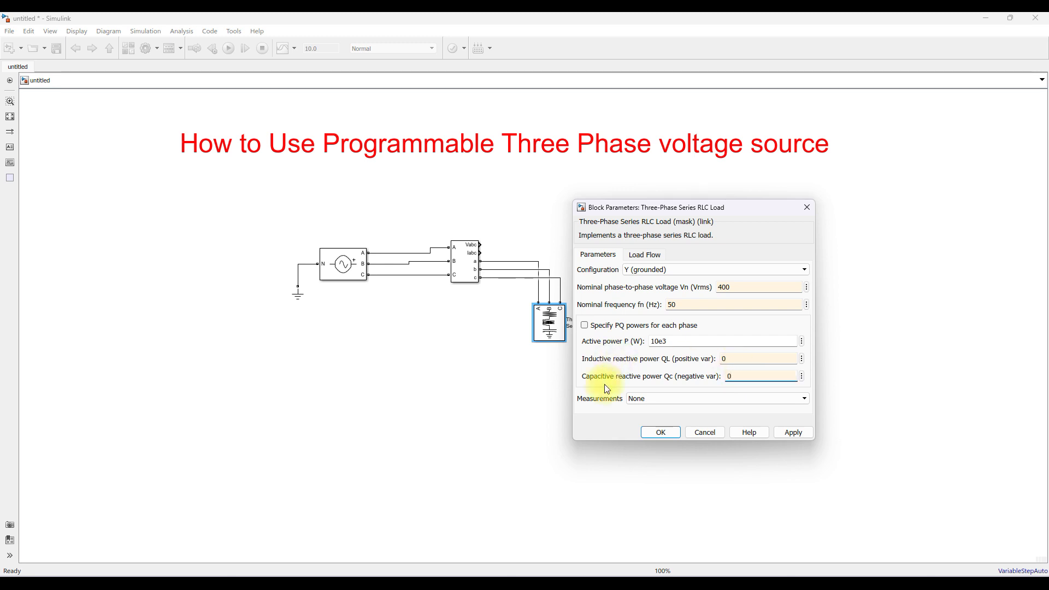
pyautogui.click(646, 431)
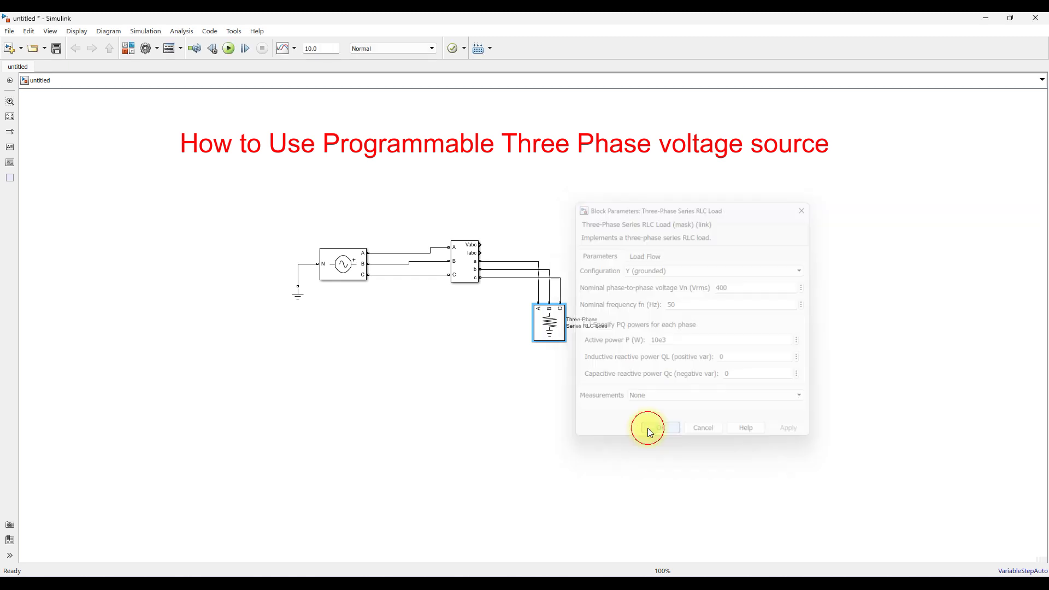
# Review the circuit's blocks and check the programmable voltage source's positive-sequence settings.
pyautogui.moveTo(254, 219); pyautogui.dragTo(378, 310)
pyautogui.moveTo(514, 283); pyautogui.dragTo(575, 346)
pyautogui.click(505, 335)
pyautogui.click(464, 257)
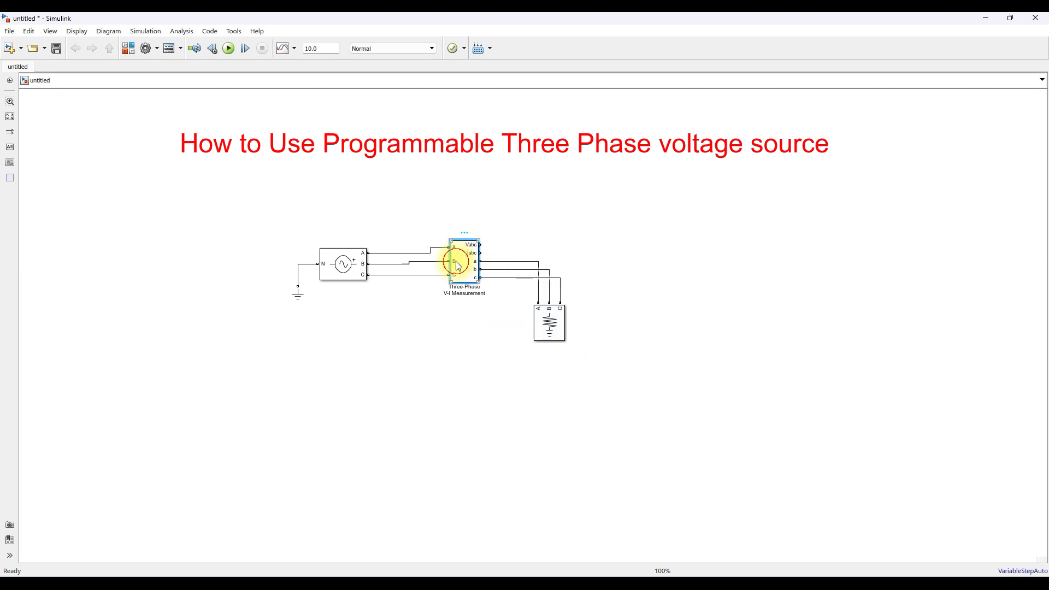
pyautogui.doubleClick(358, 262)
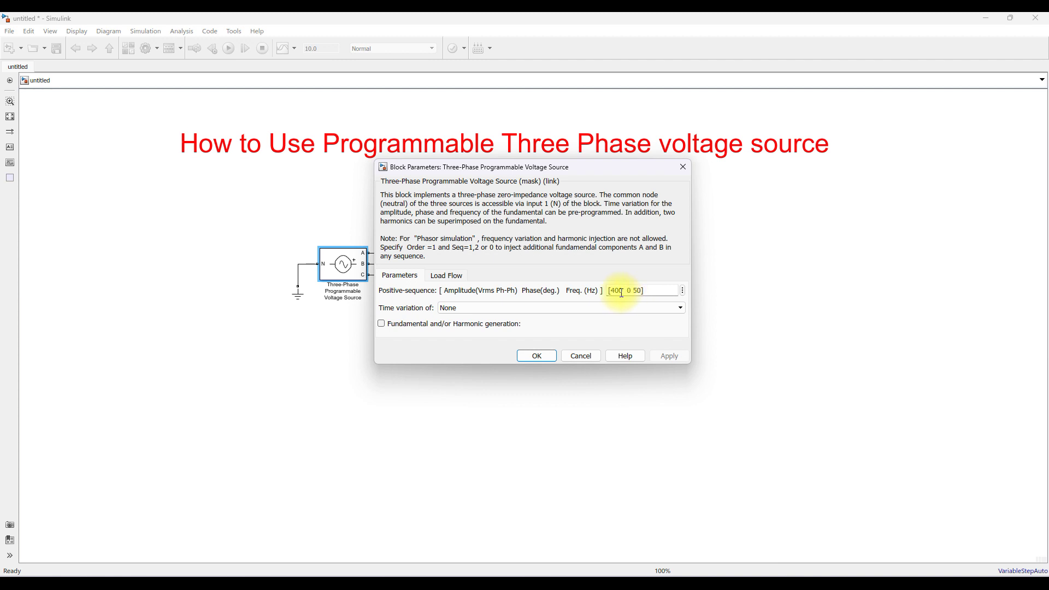
pyautogui.click(537, 356)
# Add a Scope with 2 input ports and connect it to the measurement block's Vabc and Iabc outputs.
pyautogui.doubleClick(542, 377)
pyautogui.write('scopes')
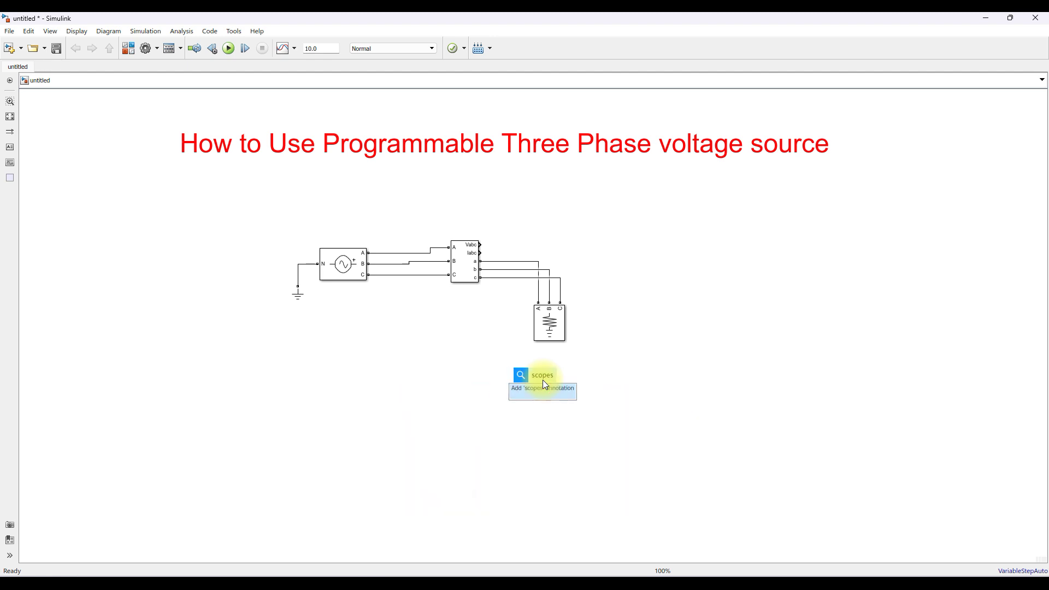
pyautogui.press('Return')
pyautogui.write('2')
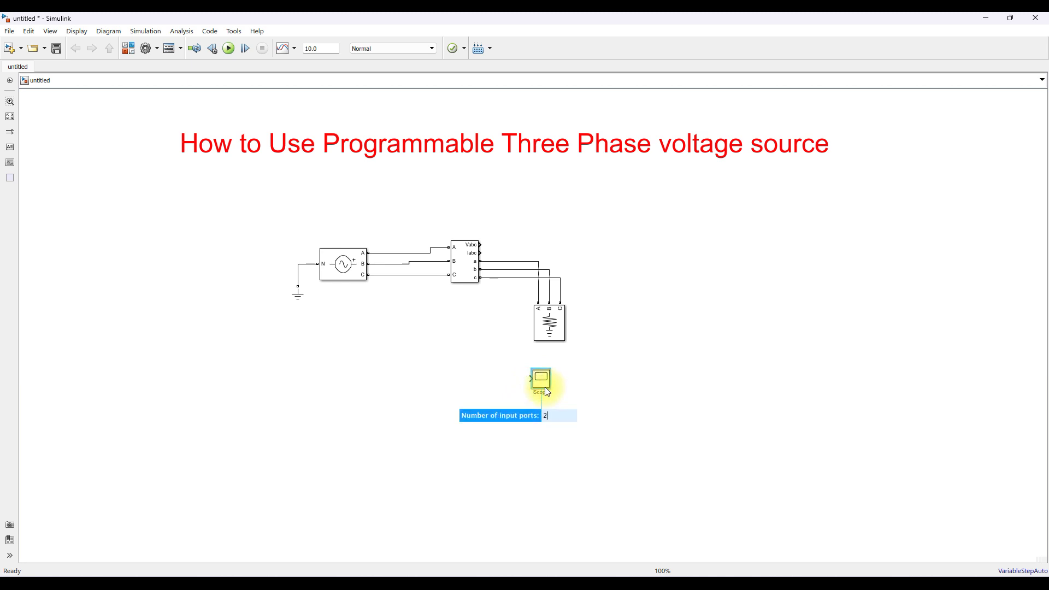
pyautogui.click(583, 391)
pyautogui.moveTo(542, 382); pyautogui.dragTo(537, 258)
pyautogui.click(510, 256)
# Change the scope's layout to two displays stacked vertically, then close the scope window.
pyautogui.doubleClick(533, 255)
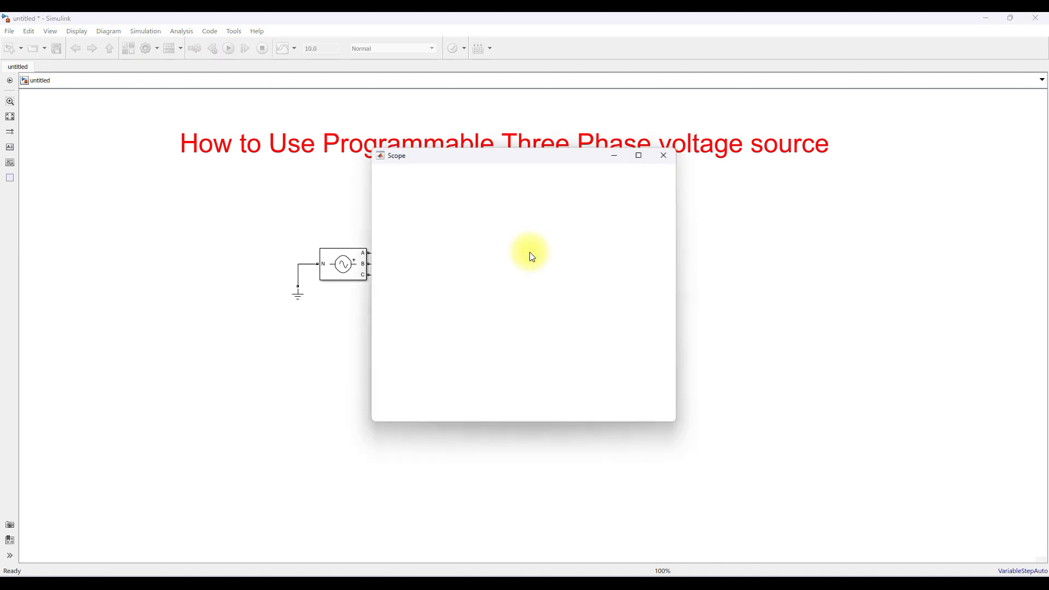
pyautogui.click(427, 171)
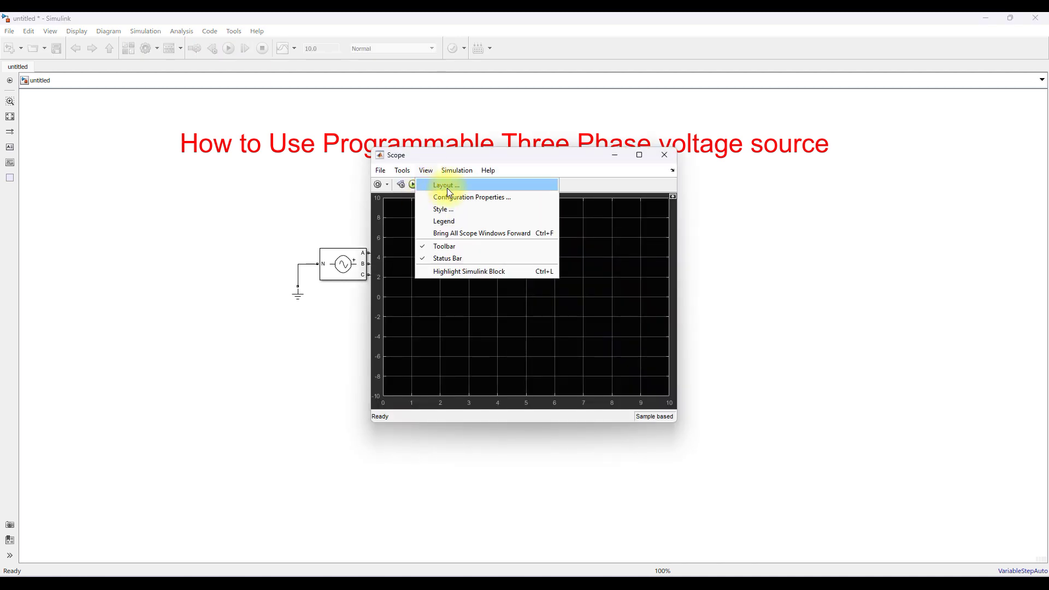
pyautogui.click(447, 187)
pyautogui.click(458, 216)
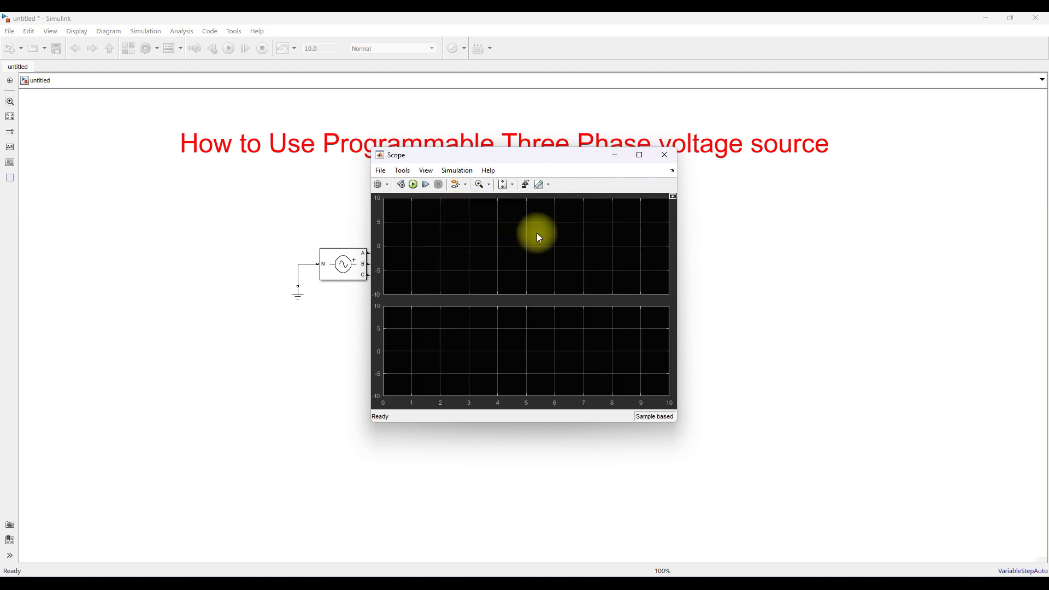
pyautogui.click(665, 155)
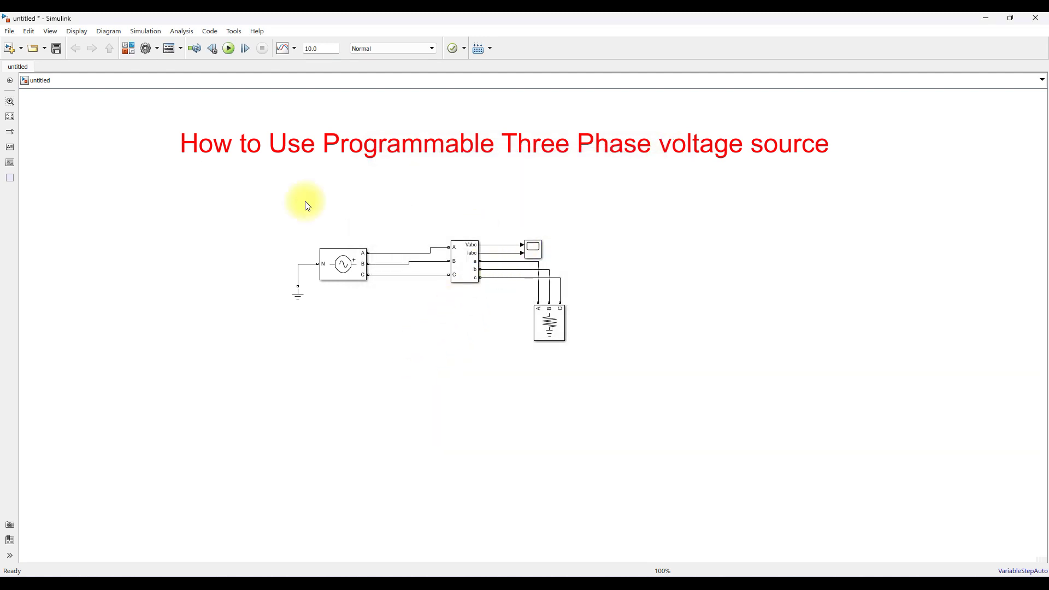
# Set the simulation stop time to 0.1.
pyautogui.click(324, 51)
pyautogui.write('0.1')
pyautogui.click(360, 197)
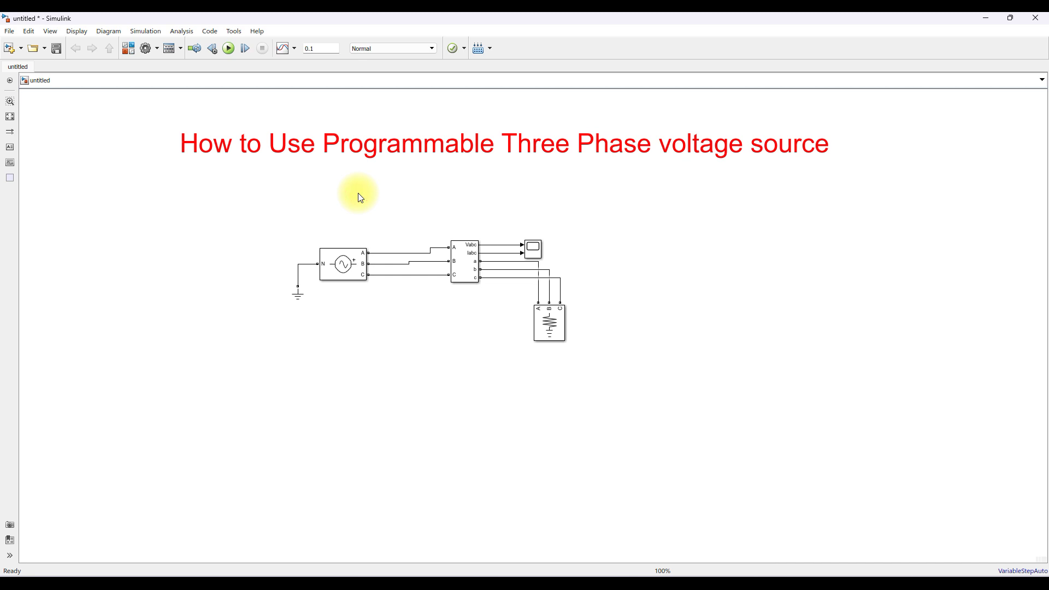
pyautogui.click(323, 49)
pyautogui.click(451, 366)
# Set the current measurement of the Three-Phase V-I Measurement block to no.
pyautogui.click(473, 273)
pyautogui.doubleClick(474, 274)
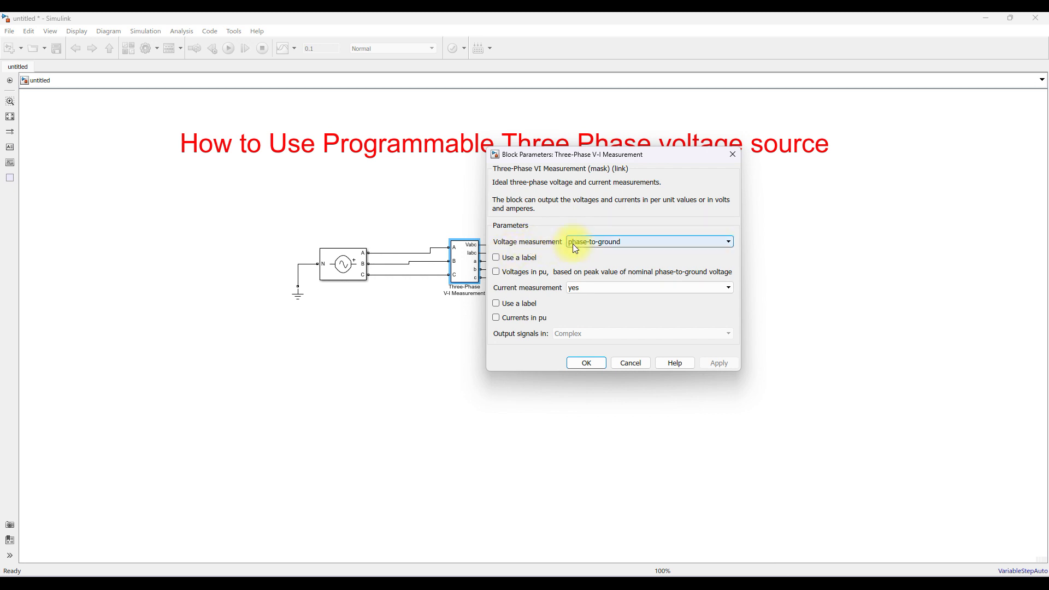
pyautogui.click(591, 287)
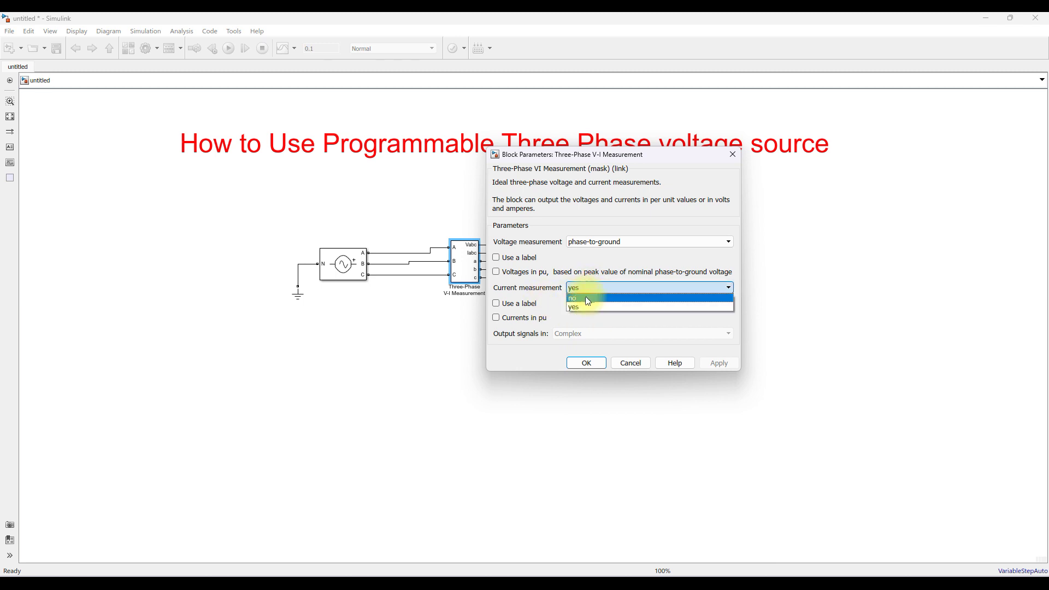
pyautogui.click(582, 298)
pyautogui.click(590, 334)
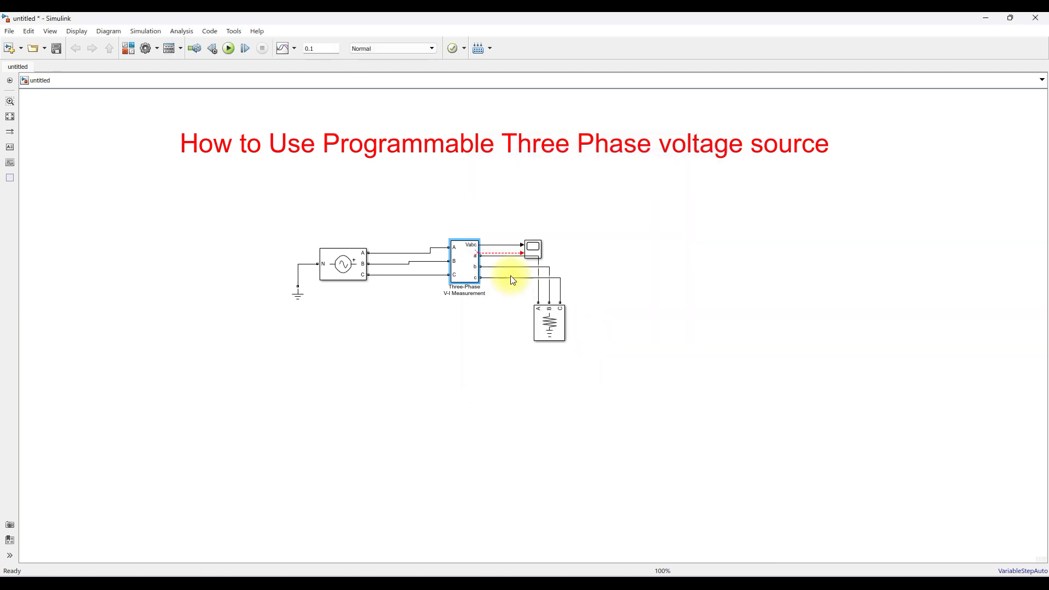
# Switch the V-I Measurement block's current measurement back to yes.
pyautogui.doubleClick(470, 262)
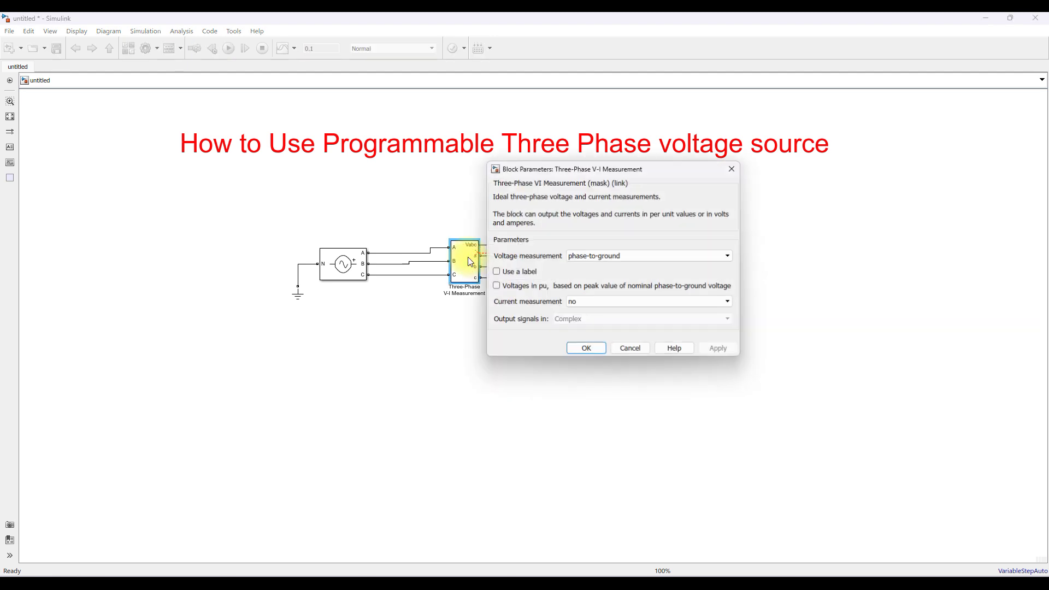
pyautogui.click(604, 303)
pyautogui.click(590, 322)
pyautogui.click(587, 373)
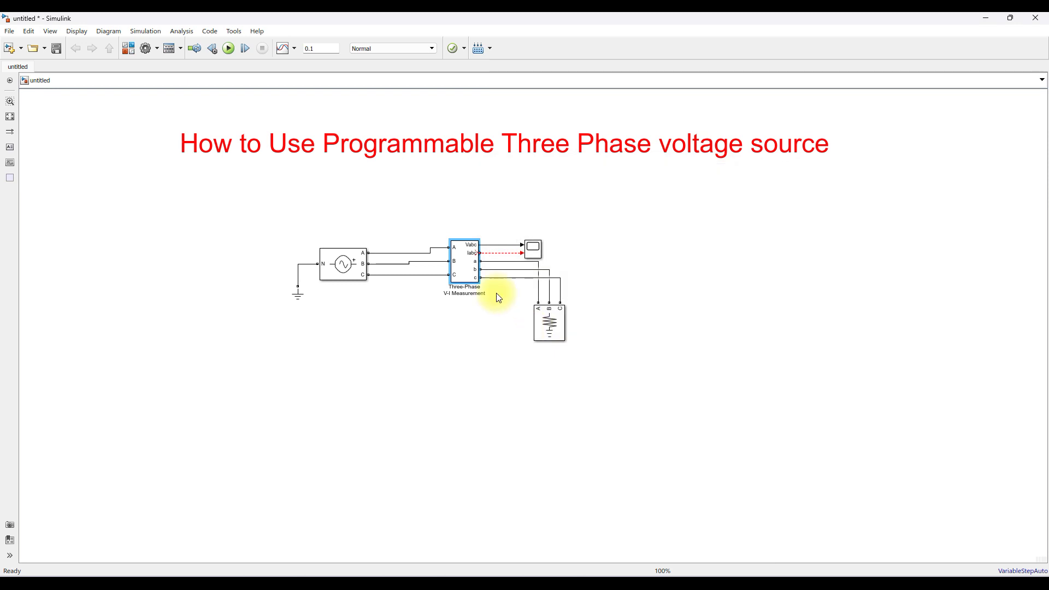
# Check the voltage measurement options of the V-I Measurement block, keeping phase-to-ground.
pyautogui.doubleClick(466, 256)
pyautogui.click(614, 242)
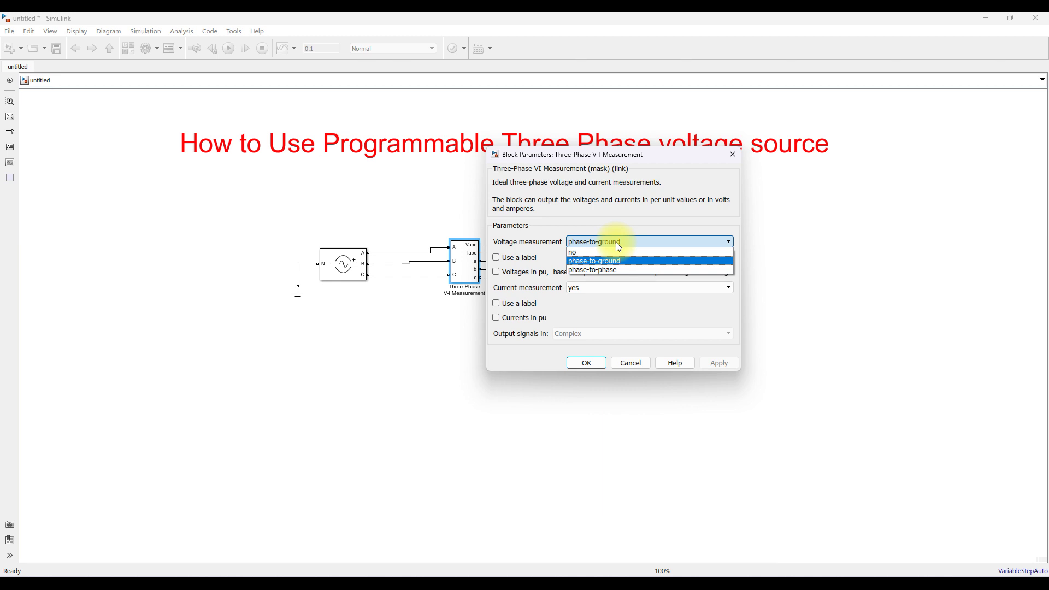
pyautogui.click(615, 241)
pyautogui.click(584, 363)
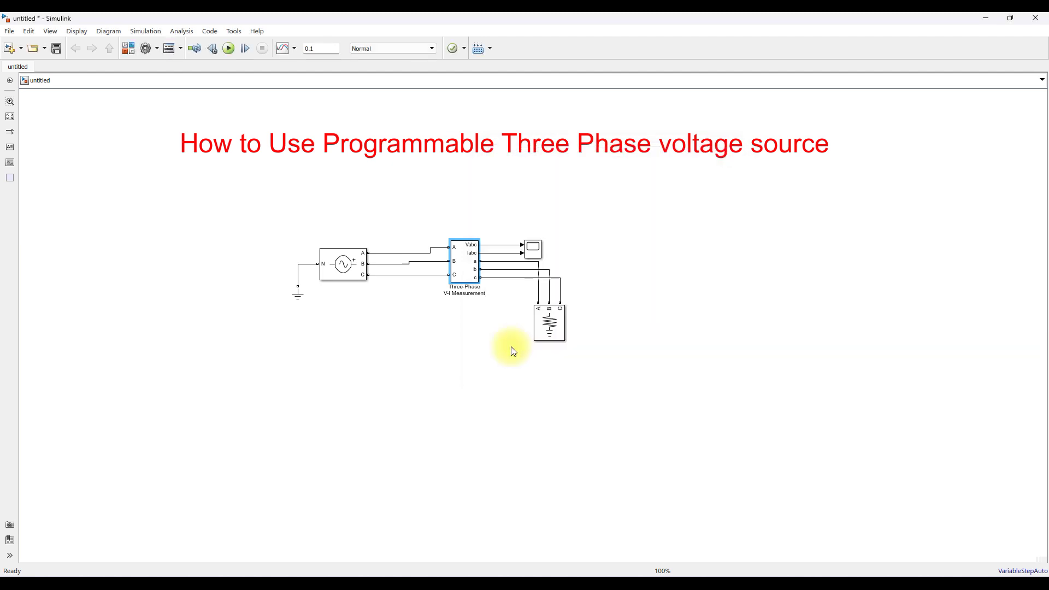
pyautogui.click(523, 324)
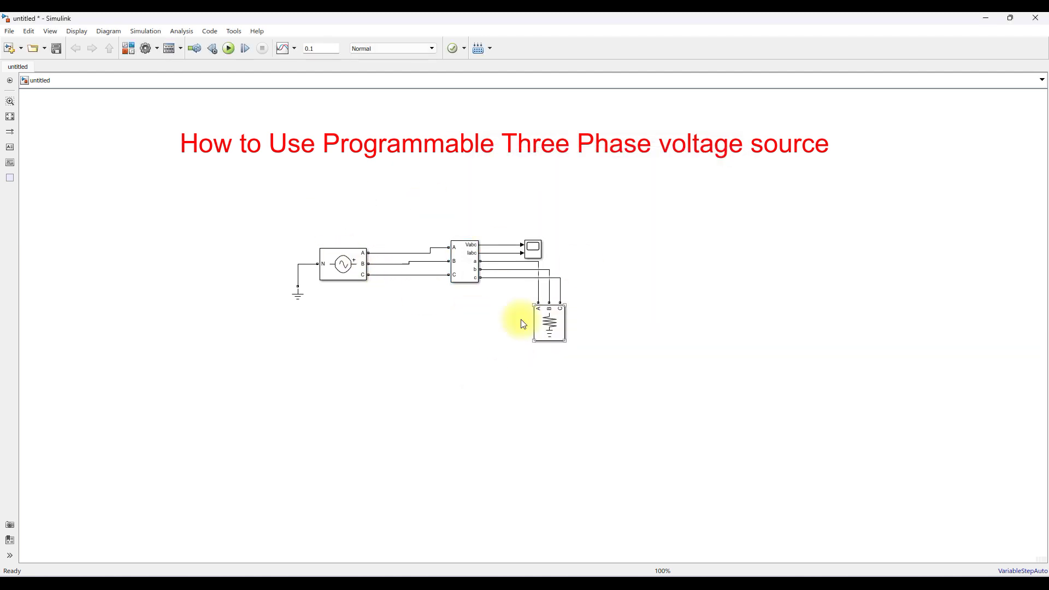
# Add a powergui block and place it above the programmable voltage source.
pyautogui.doubleClick(392, 326)
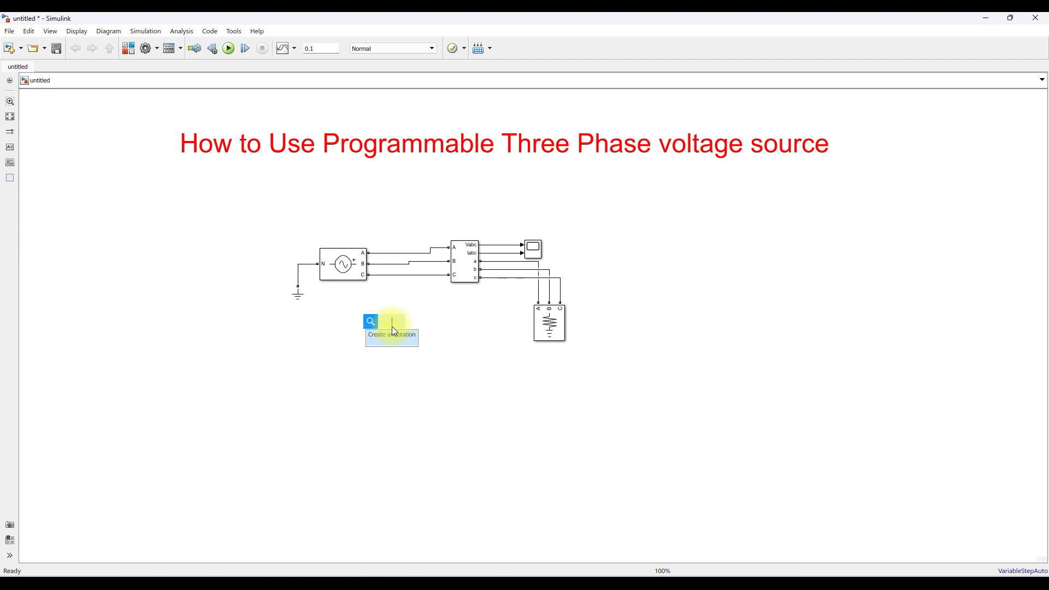
pyautogui.write('power')
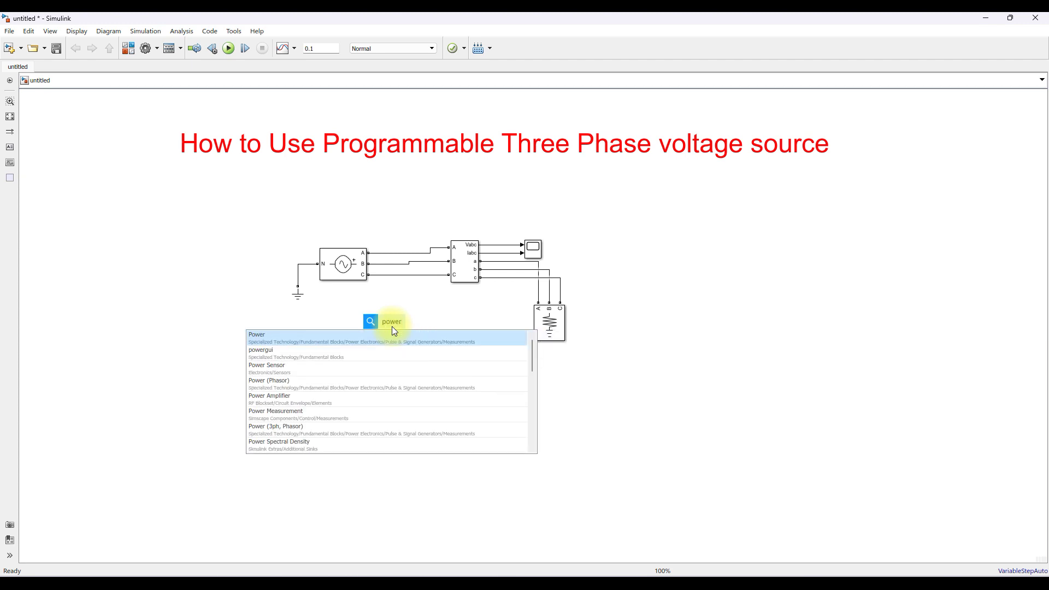
pyautogui.click(265, 352)
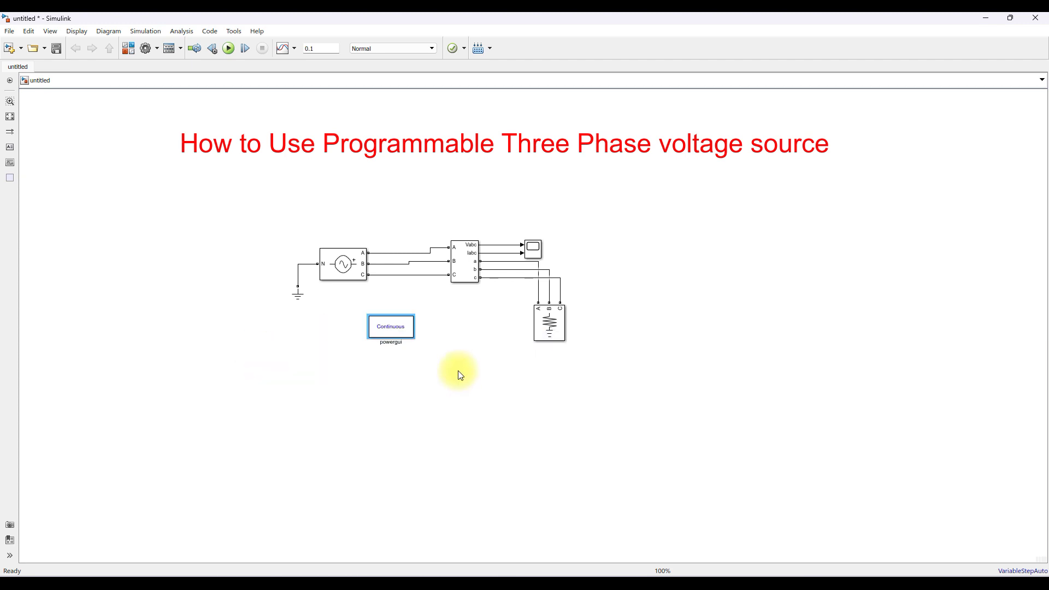
pyautogui.moveTo(397, 335); pyautogui.dragTo(274, 209)
pyautogui.click(420, 387)
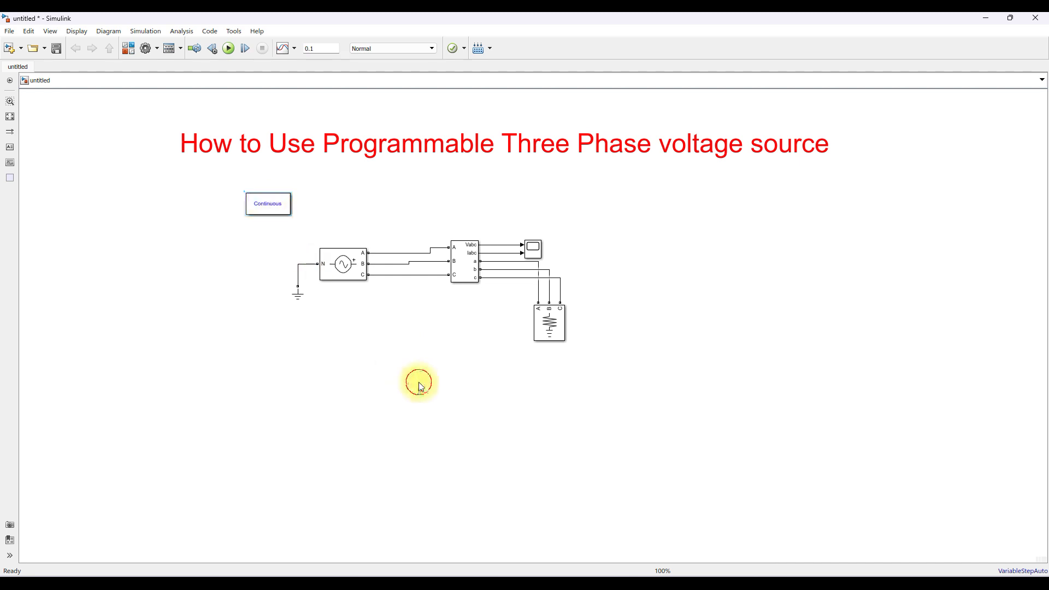
# Open the scope, run the simulation from it and move its window clear of the voltage source.
pyautogui.doubleClick(534, 248)
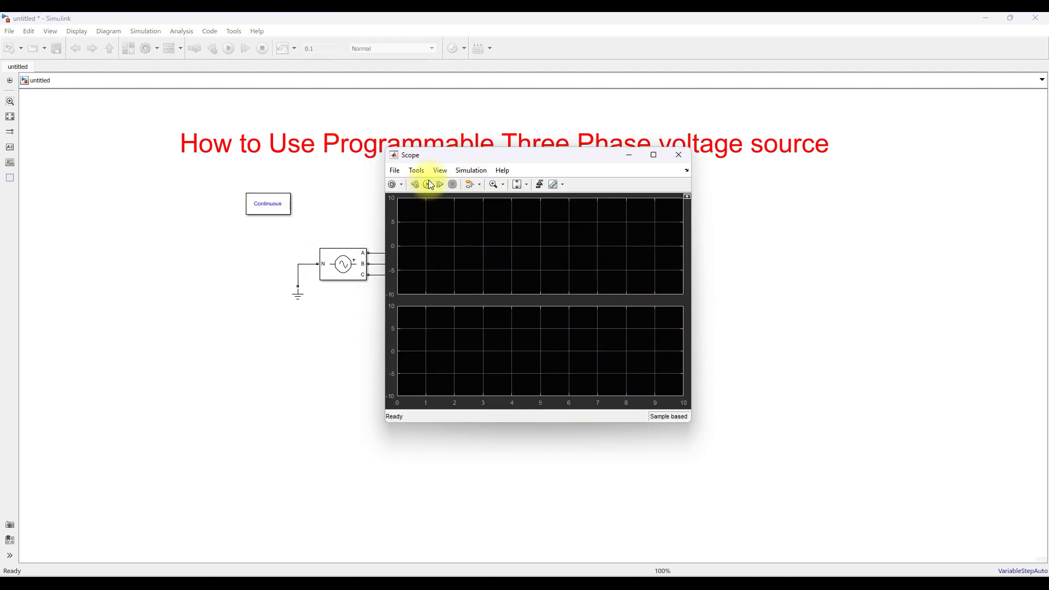
pyautogui.click(429, 183)
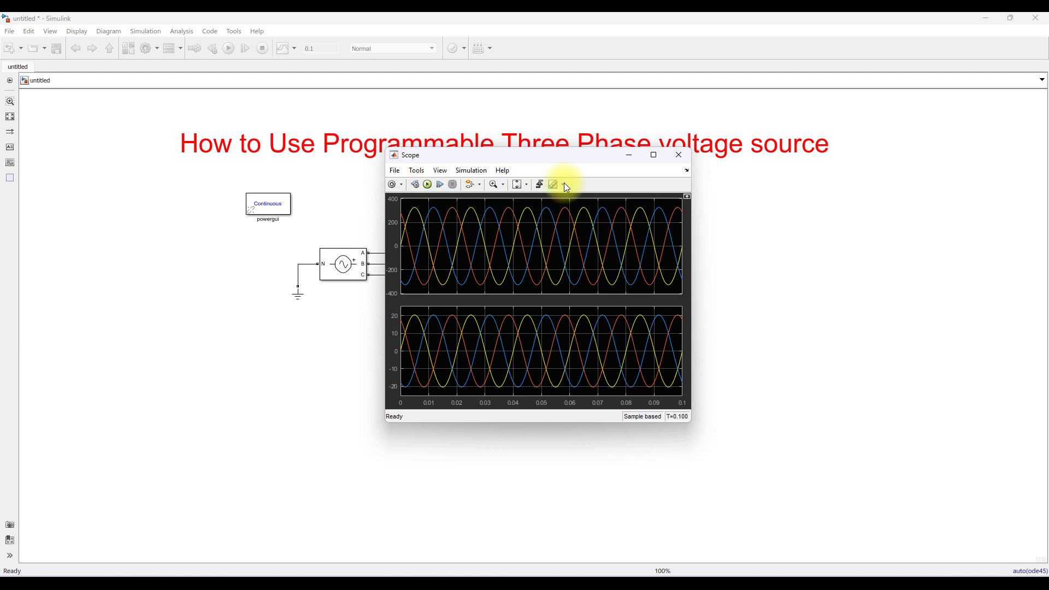
pyautogui.moveTo(480, 159); pyautogui.dragTo(565, 169)
pyautogui.click(334, 271)
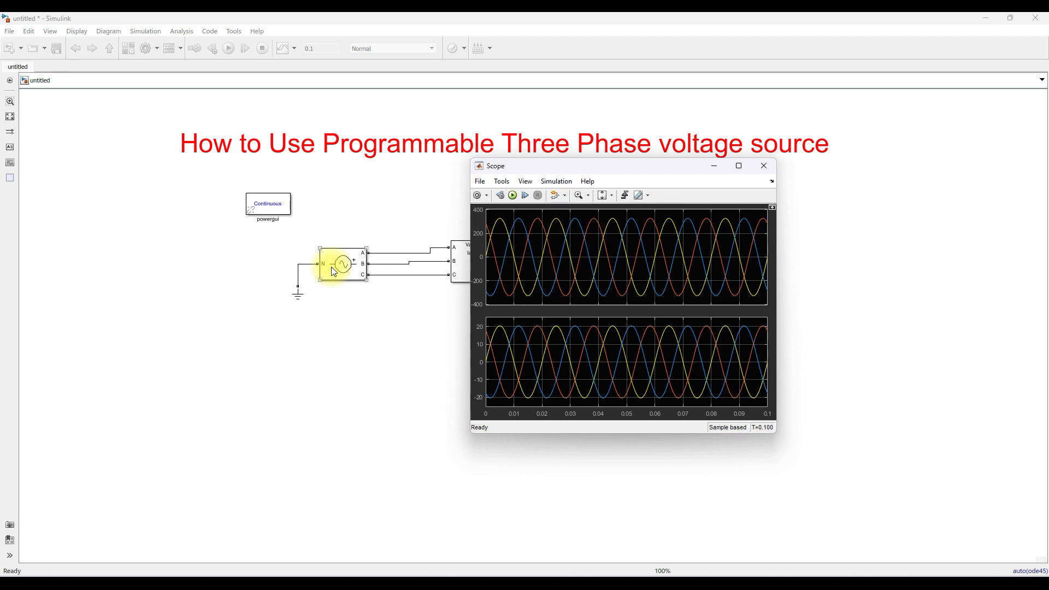
# Examine the voltage peaks in the enlarged scope using vertical zoom, then scale the axes back to the full waveforms.
pyautogui.click(739, 166)
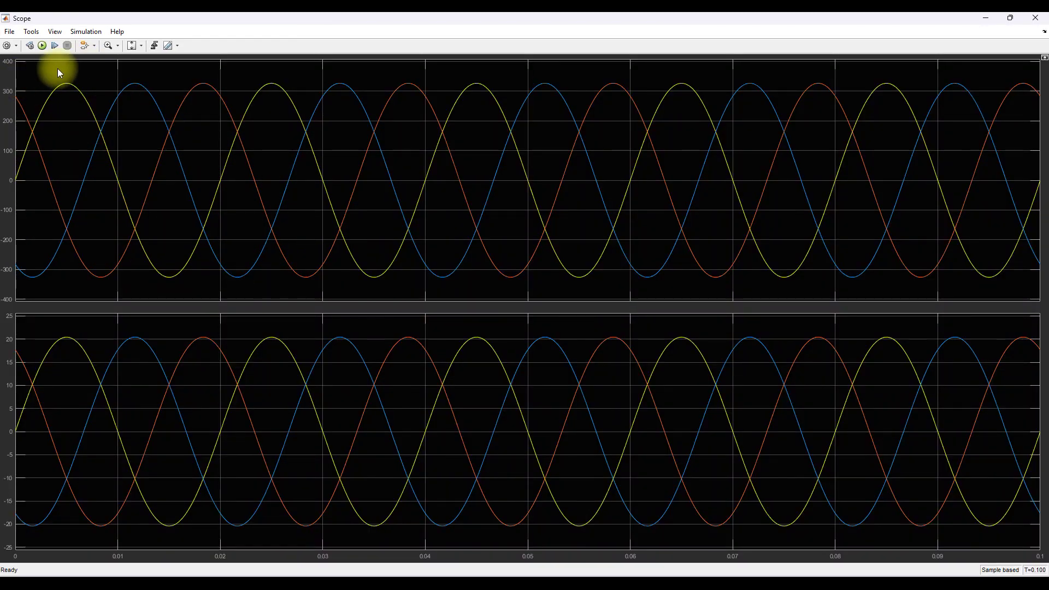
pyautogui.click(117, 45)
pyautogui.click(111, 72)
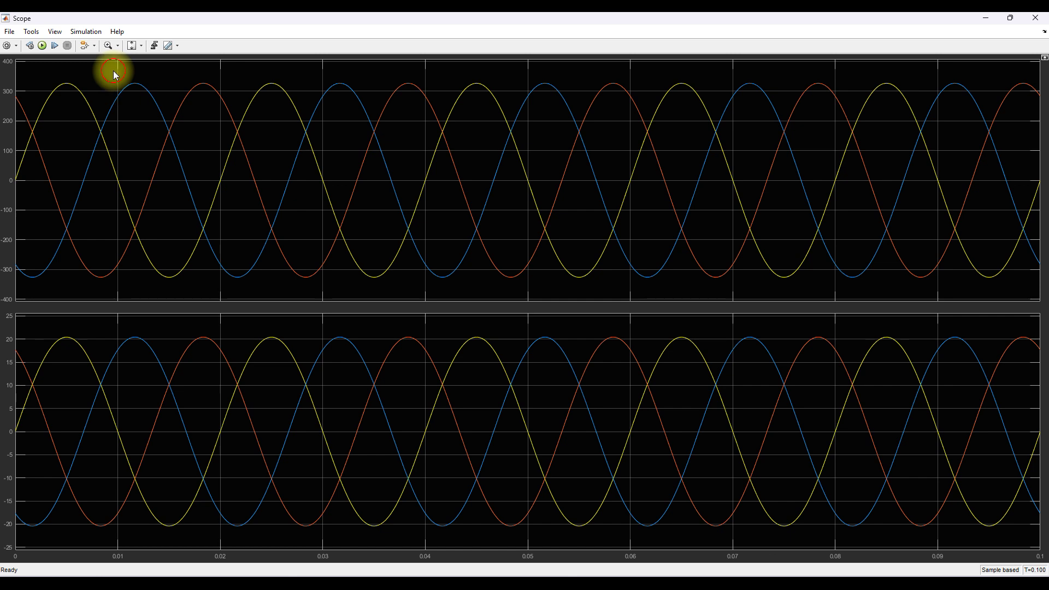
pyautogui.moveTo(64, 75); pyautogui.dragTo(67, 99)
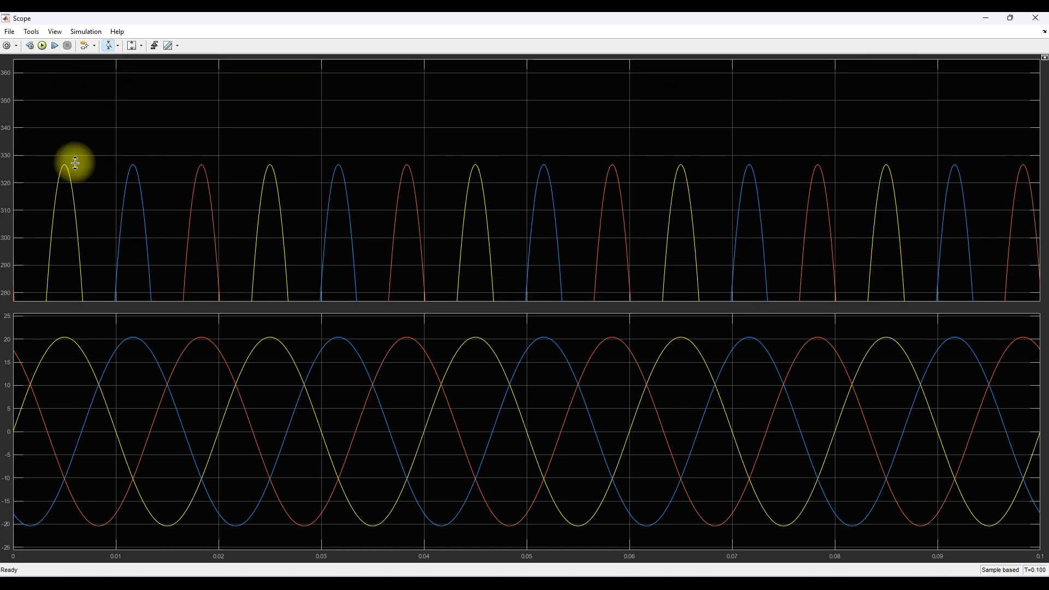
pyautogui.click(132, 45)
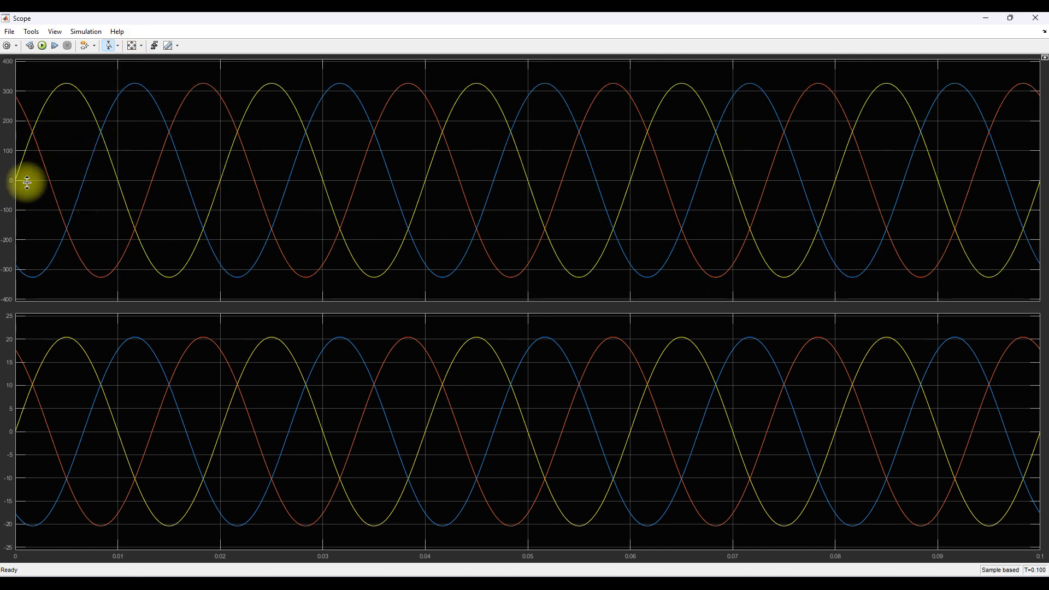
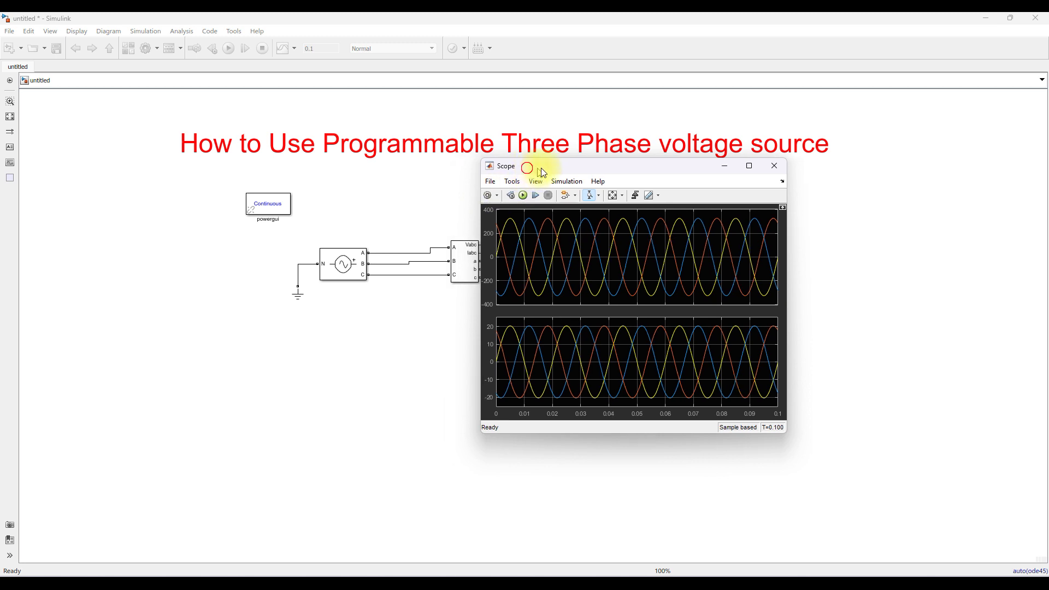
# Set the time variation of the Three-Phase Programmable Voltage Source to Amplitude.
pyautogui.doubleClick(356, 268)
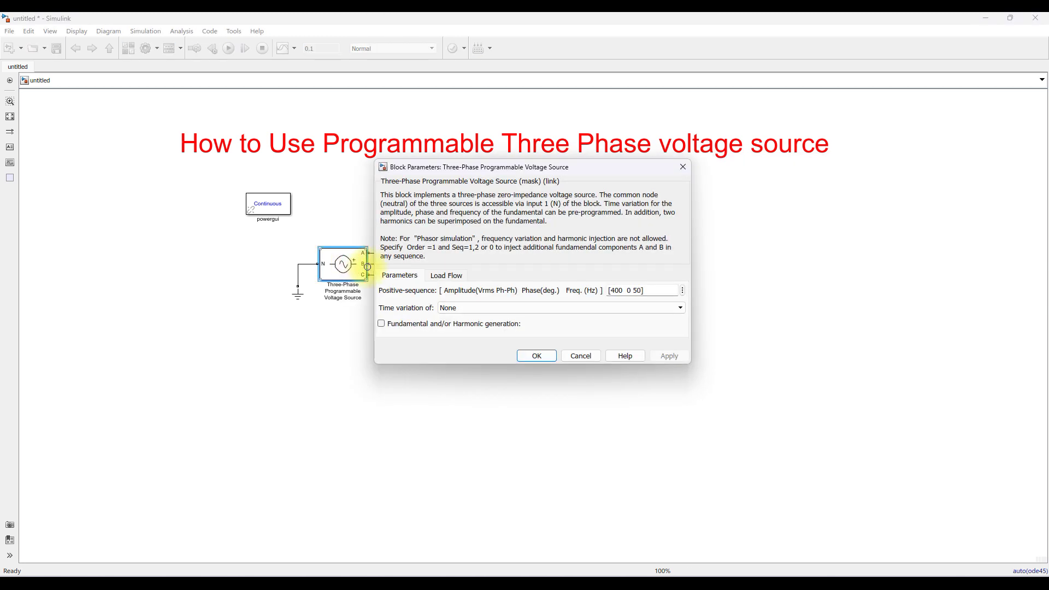
pyautogui.click(466, 308)
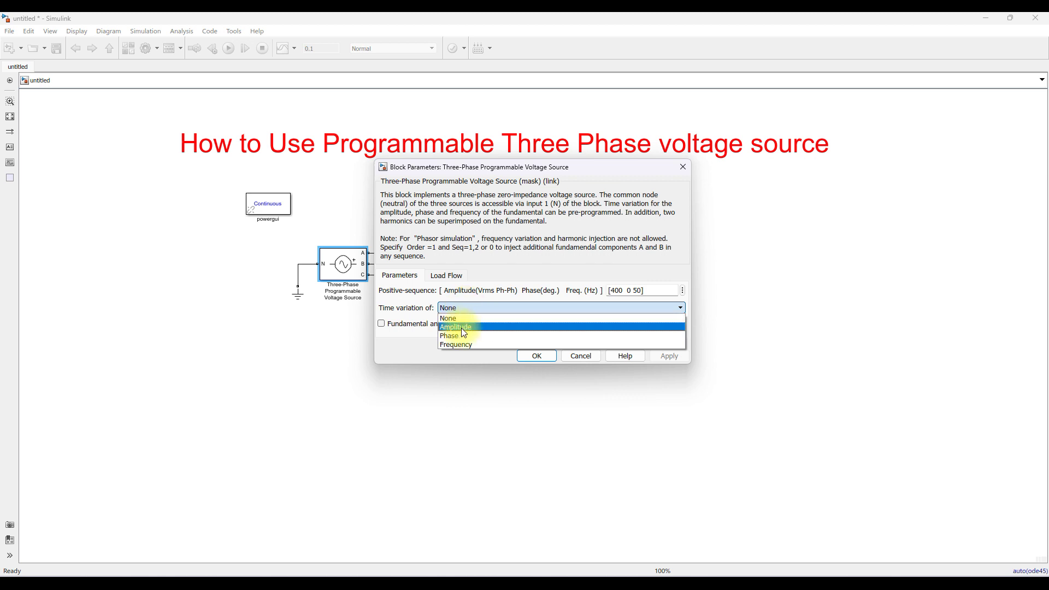
pyautogui.click(462, 328)
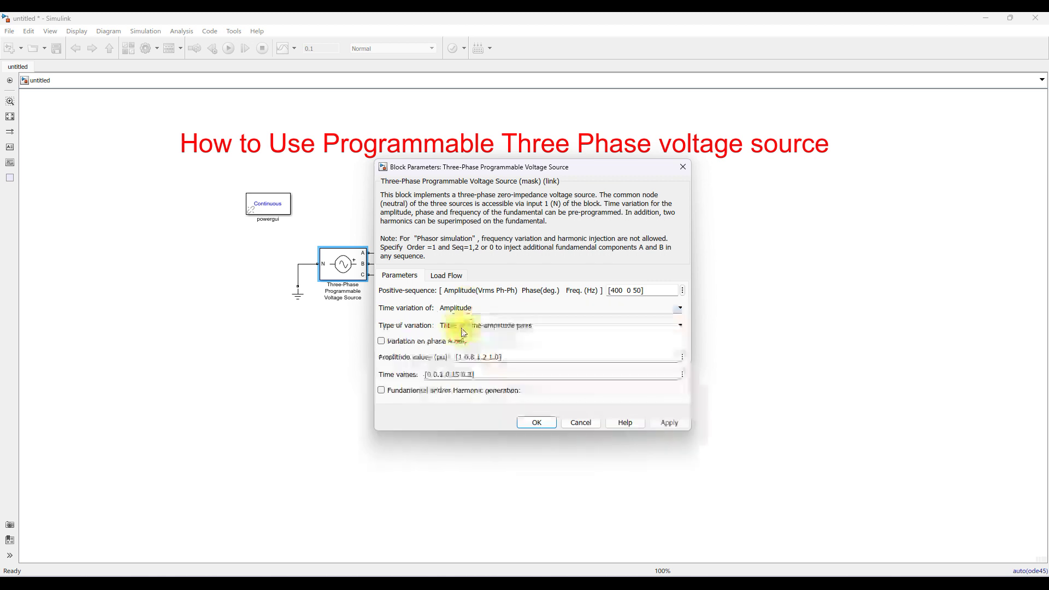
pyautogui.moveTo(530, 167); pyautogui.dragTo(647, 163)
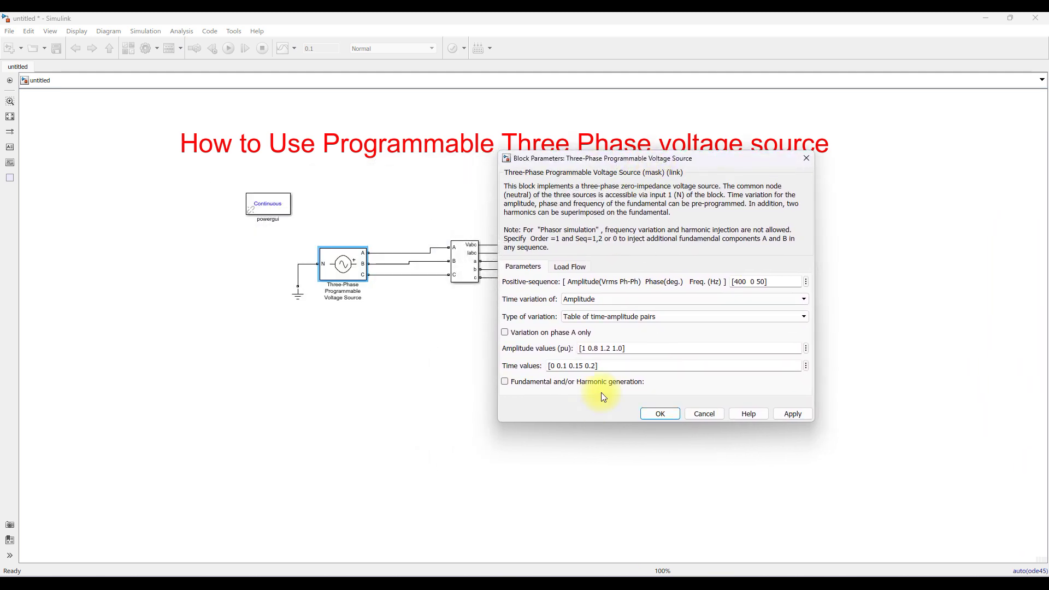
# Review the voltage source's amplitude values against their time values and accept the block's parameters.
pyautogui.moveTo(628, 349); pyautogui.dragTo(582, 376)
pyautogui.press('Tab')
pyautogui.click(562, 365)
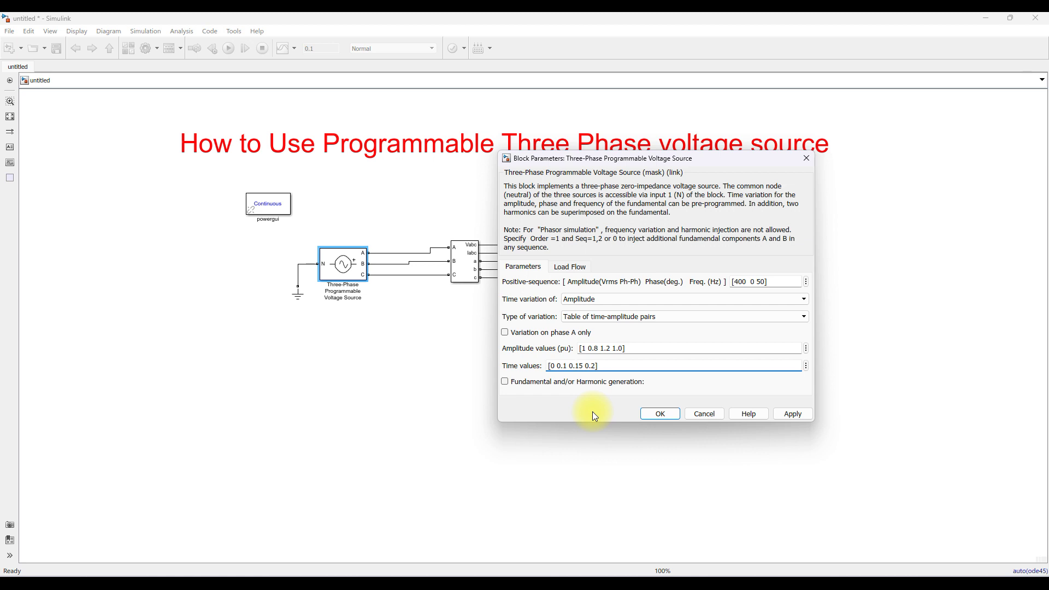
pyautogui.tripleClick(635, 347)
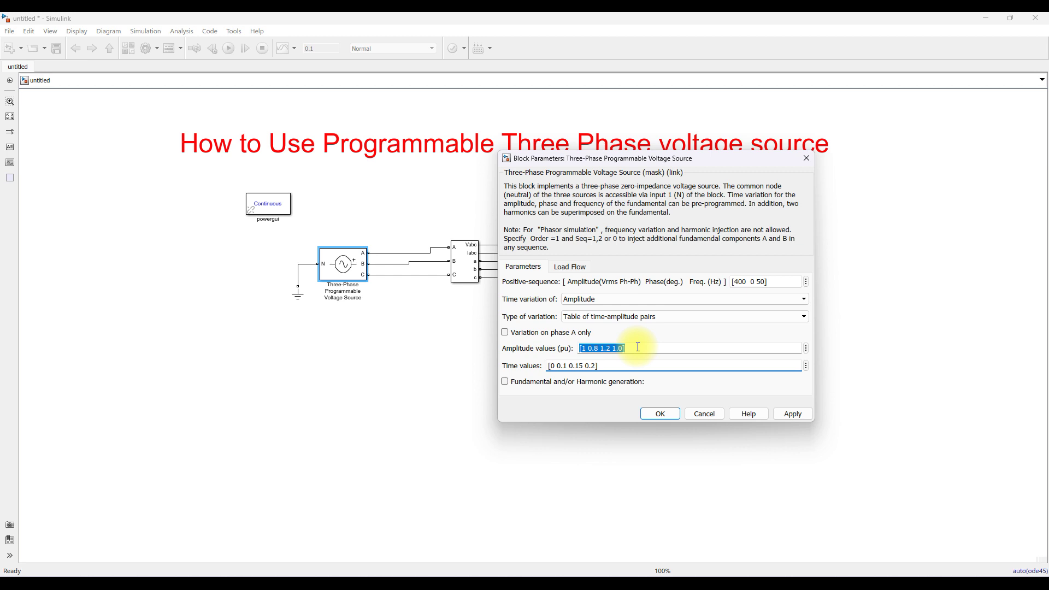
pyautogui.tripleClick(574, 366)
pyautogui.moveTo(627, 348); pyautogui.dragTo(580, 360)
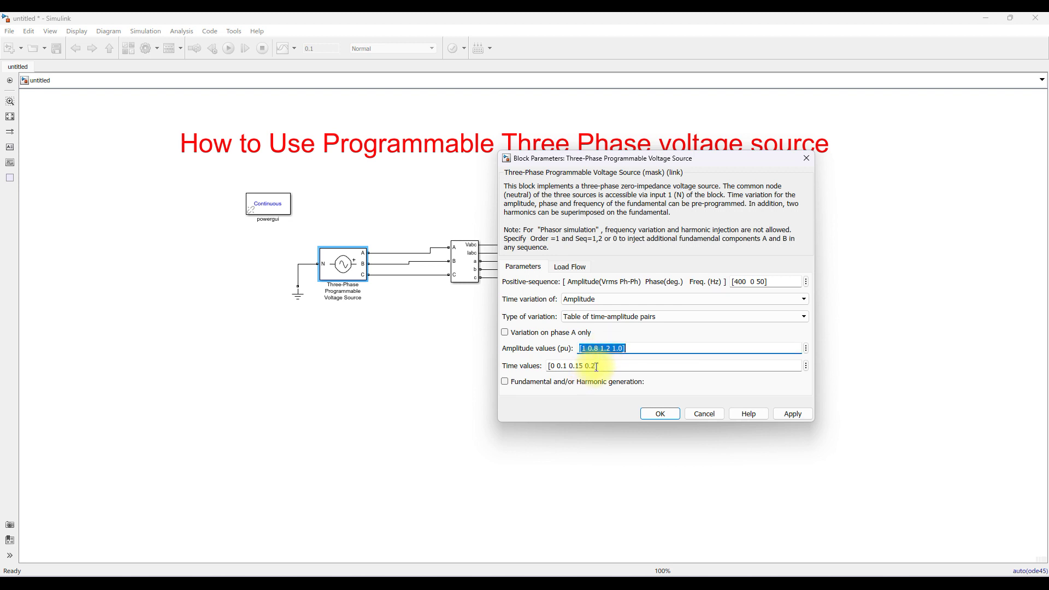
pyautogui.click(610, 348)
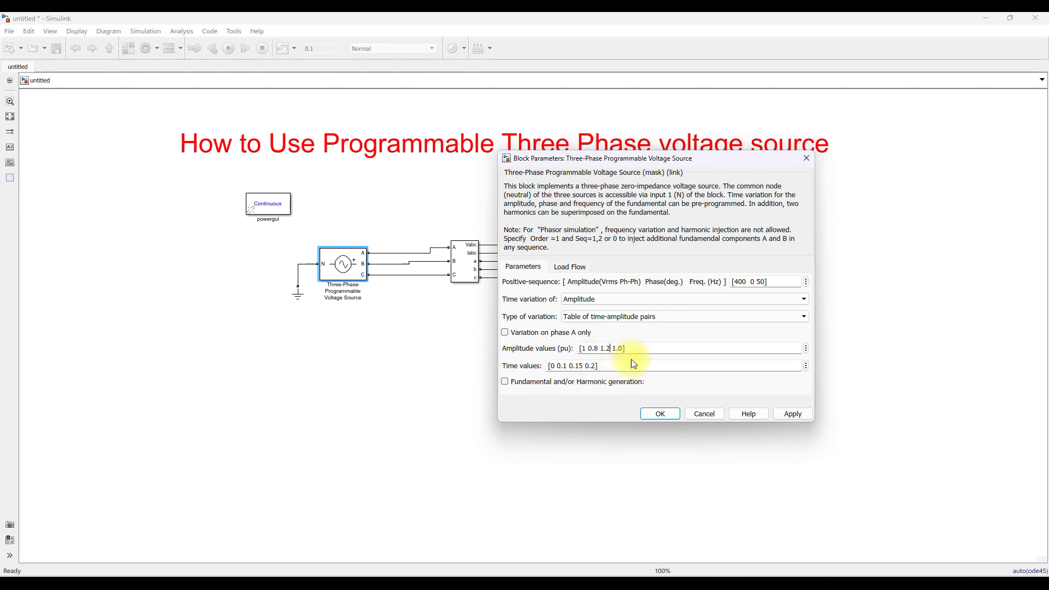
pyautogui.click(659, 414)
# Set the simulation stop time to 0.24.
pyautogui.click(325, 53)
pyautogui.write('0.')
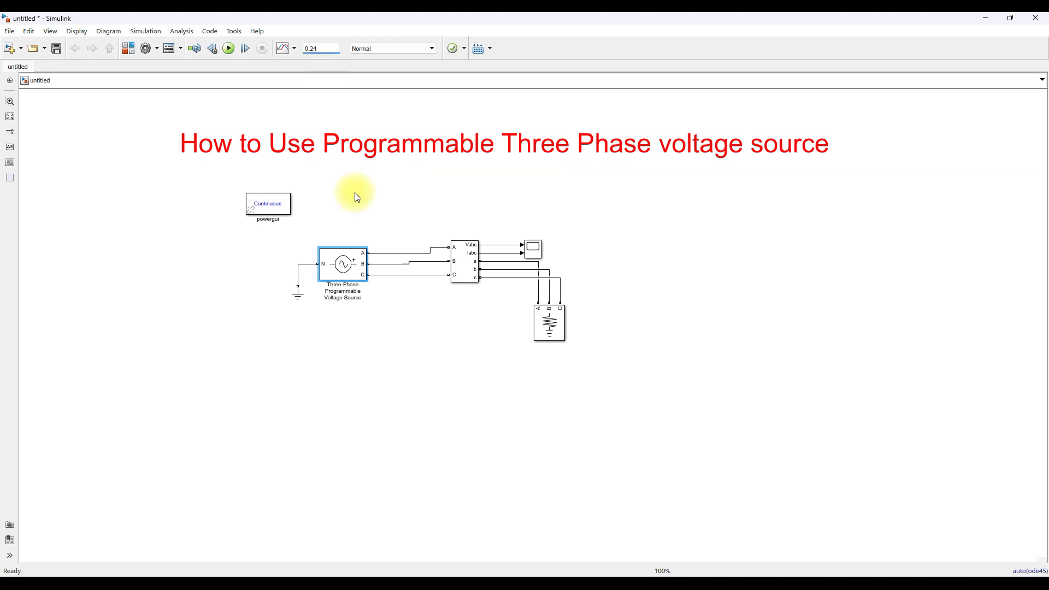
# Rerun the simulation from the scope and examine the voltage and current amplitude changes in the enlarged window.
pyautogui.click(529, 246)
pyautogui.doubleClick(530, 246)
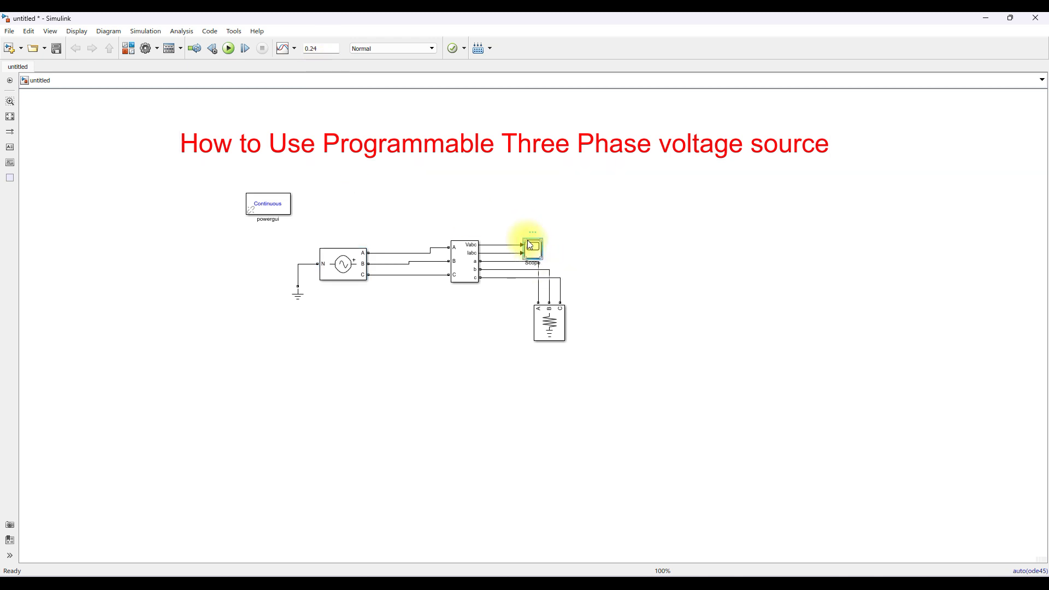
pyautogui.click(569, 194)
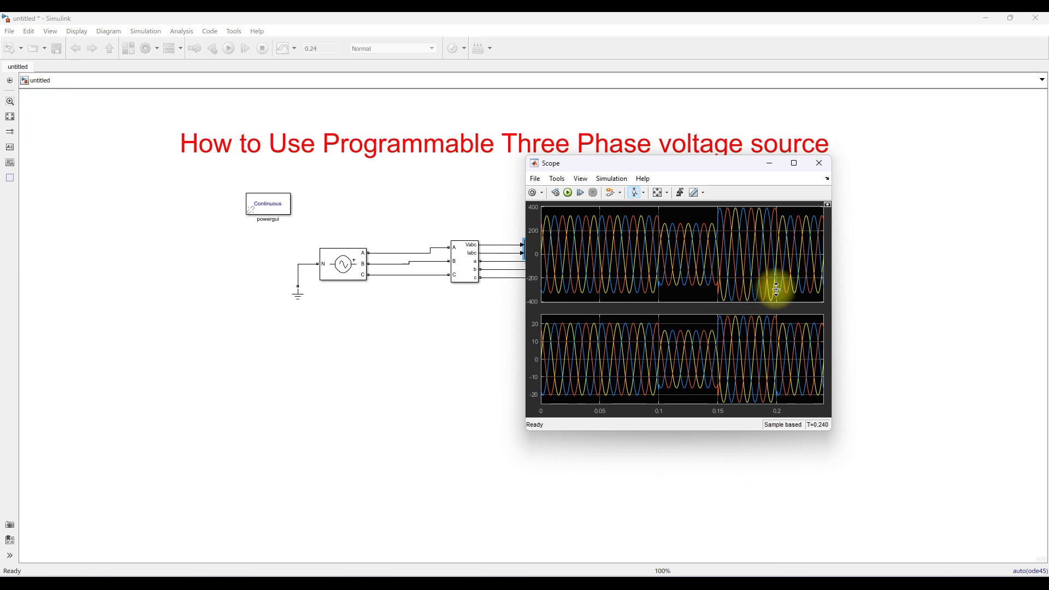
pyautogui.click(794, 163)
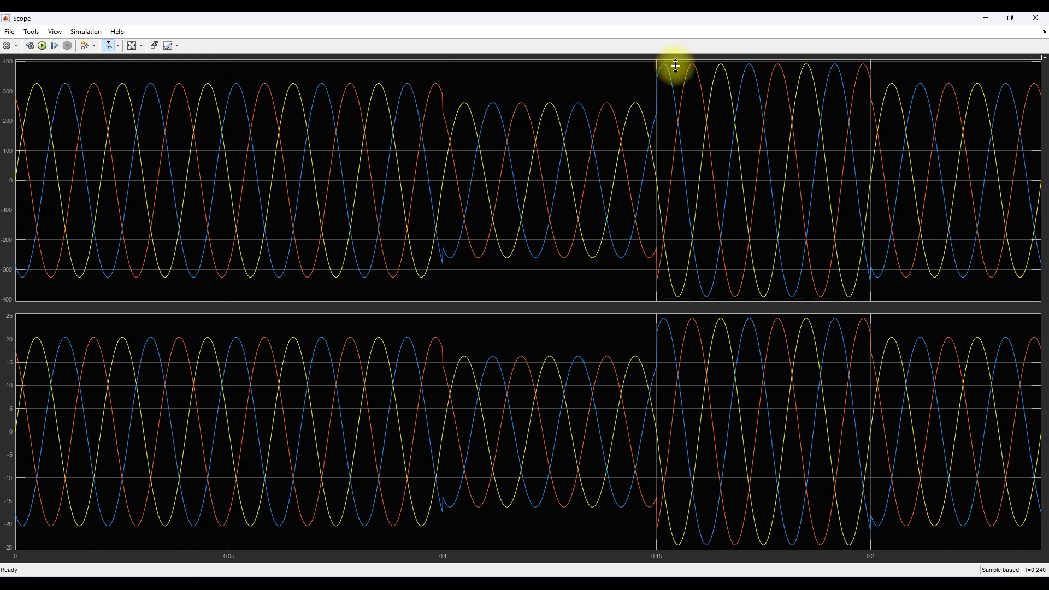
pyautogui.click(1011, 19)
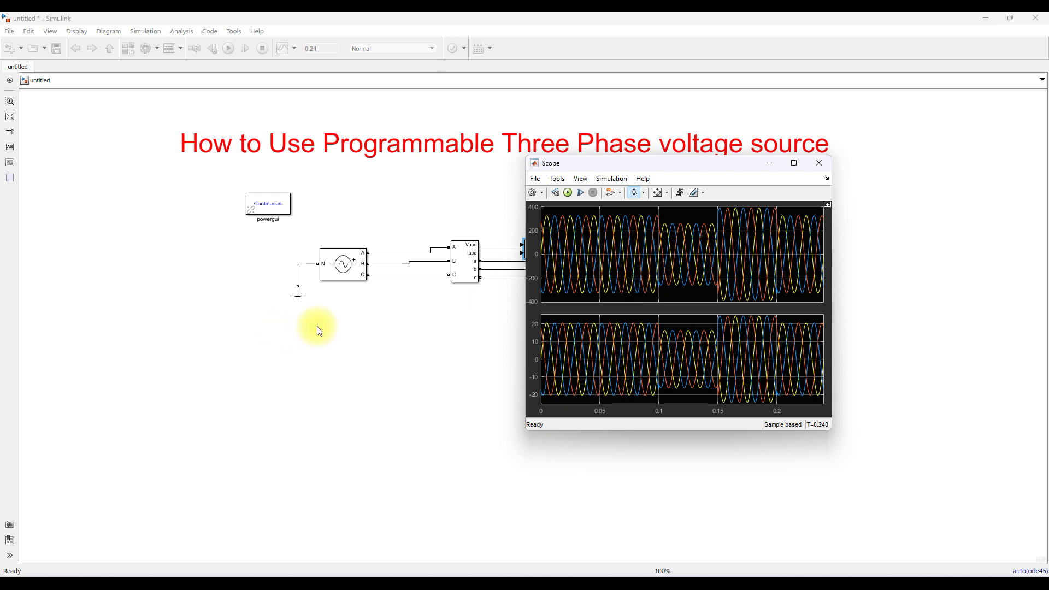
# Set the time variation of the Three-Phase Programmable Voltage Source to Frequency.
pyautogui.click(353, 265)
pyautogui.doubleClick(353, 265)
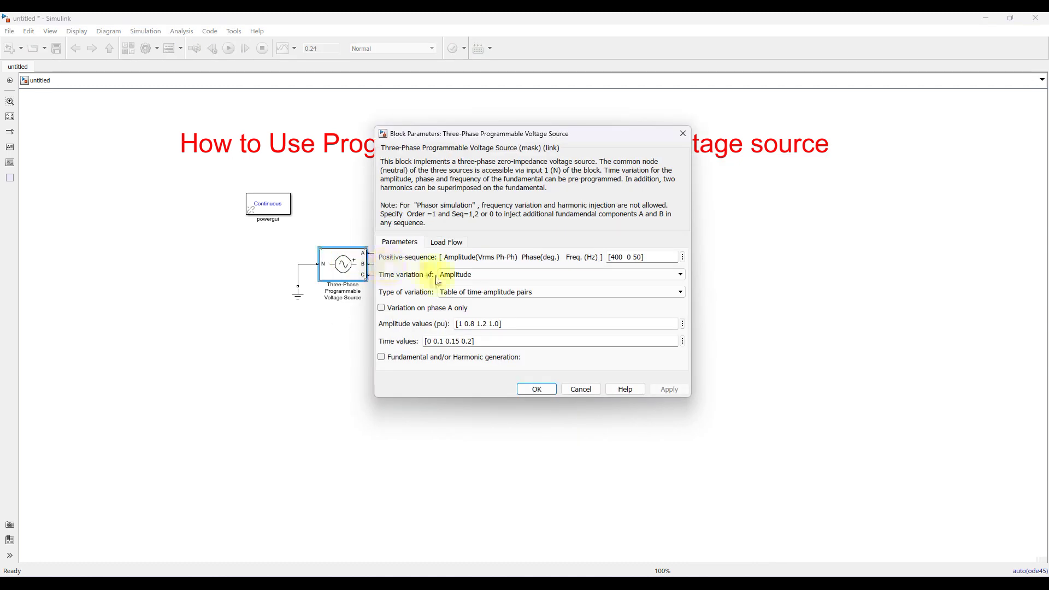
pyautogui.click(481, 293)
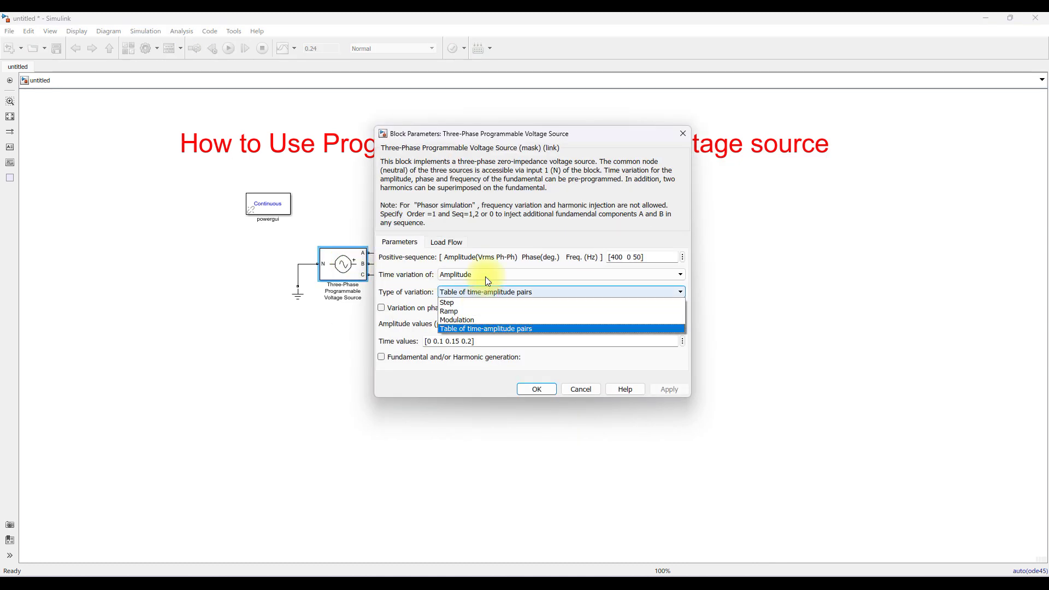
pyautogui.click(485, 277)
pyautogui.click(485, 276)
pyautogui.click(456, 311)
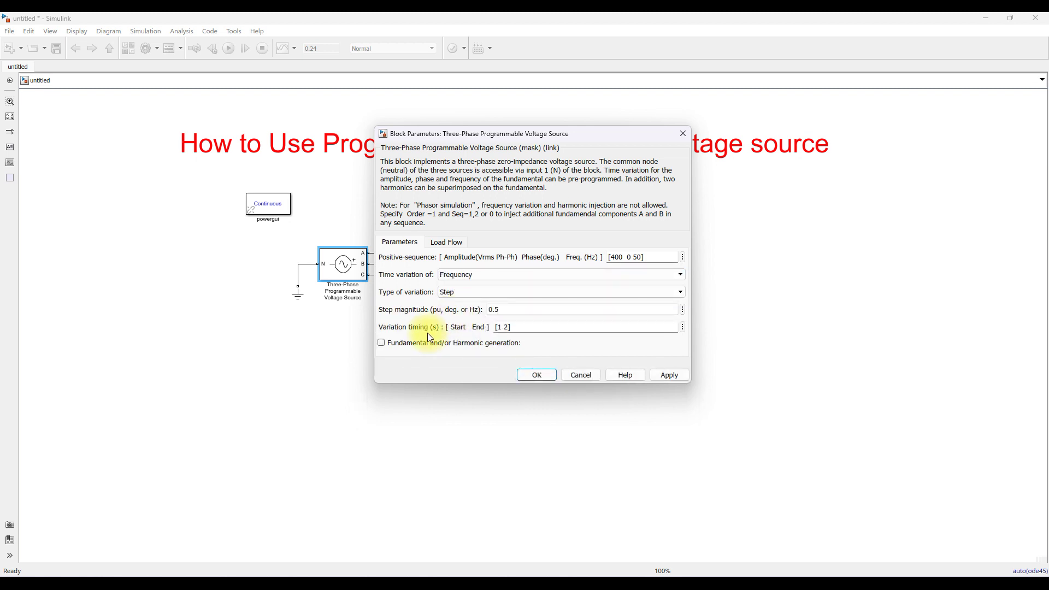
# Keep the Step variation type, set the frequency variation timing to [0.1 0.15] and accept the block's parameters.
pyautogui.click(411, 315)
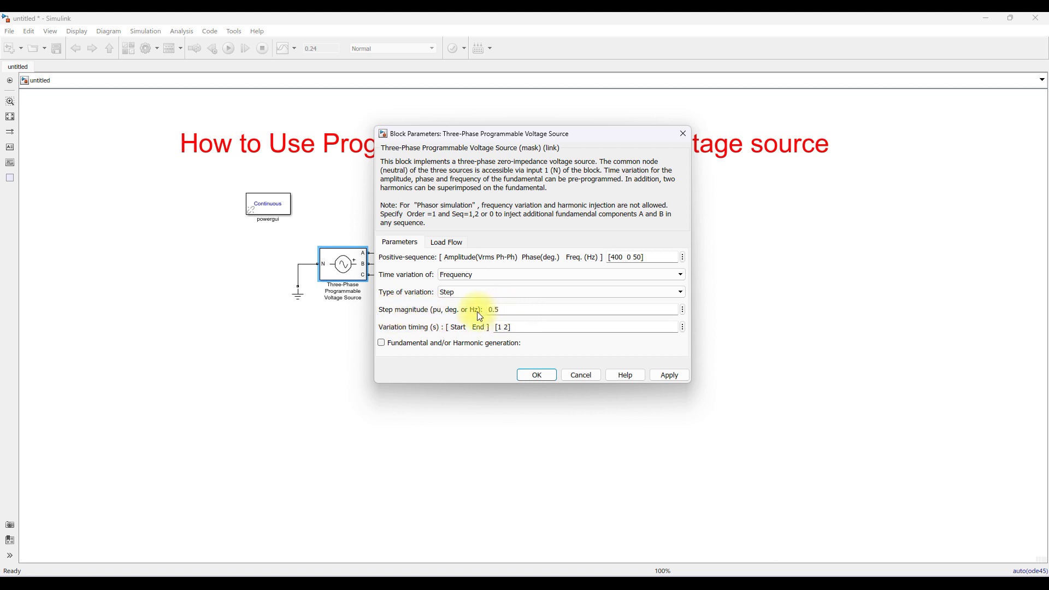
pyautogui.doubleClick(498, 310)
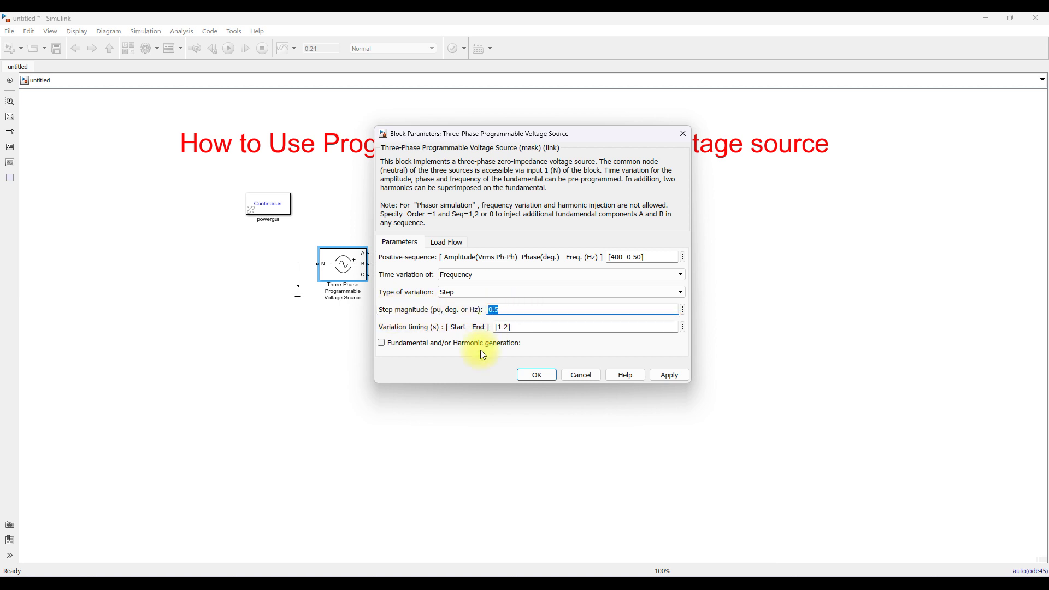
pyautogui.click(485, 293)
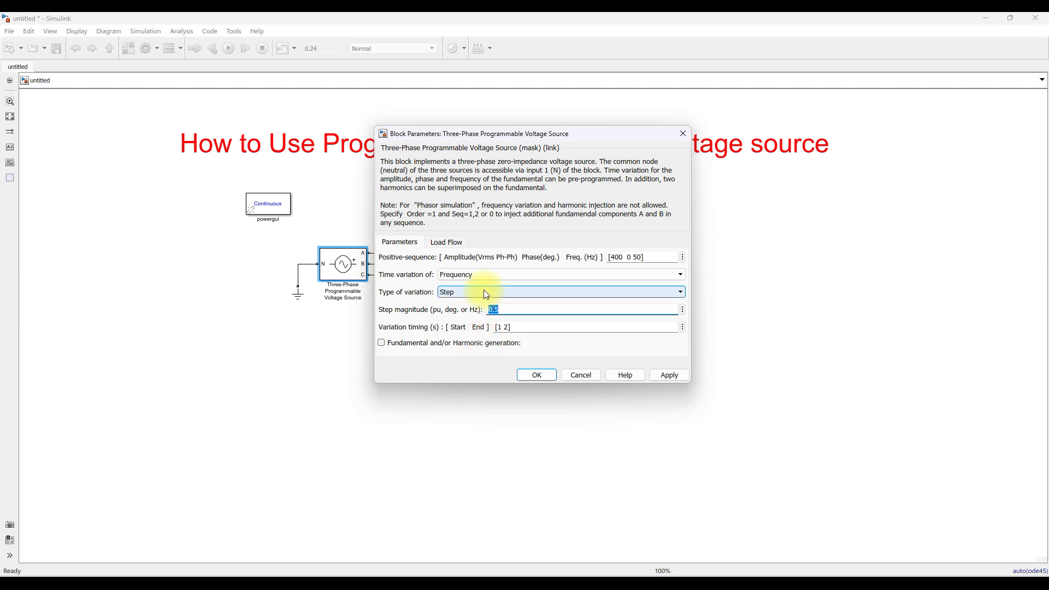
pyautogui.click(486, 294)
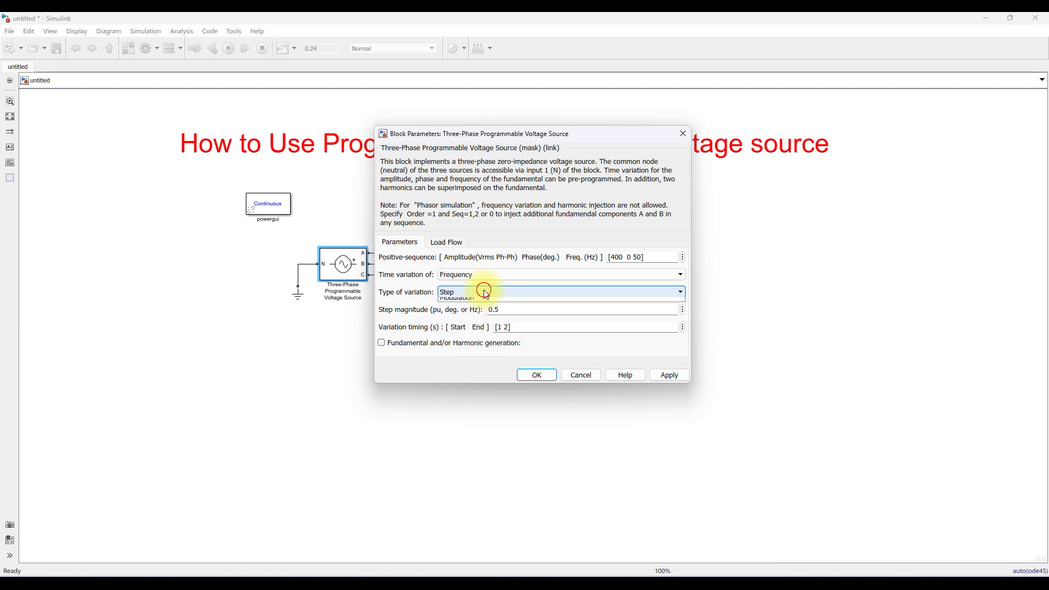
pyautogui.doubleClick(499, 310)
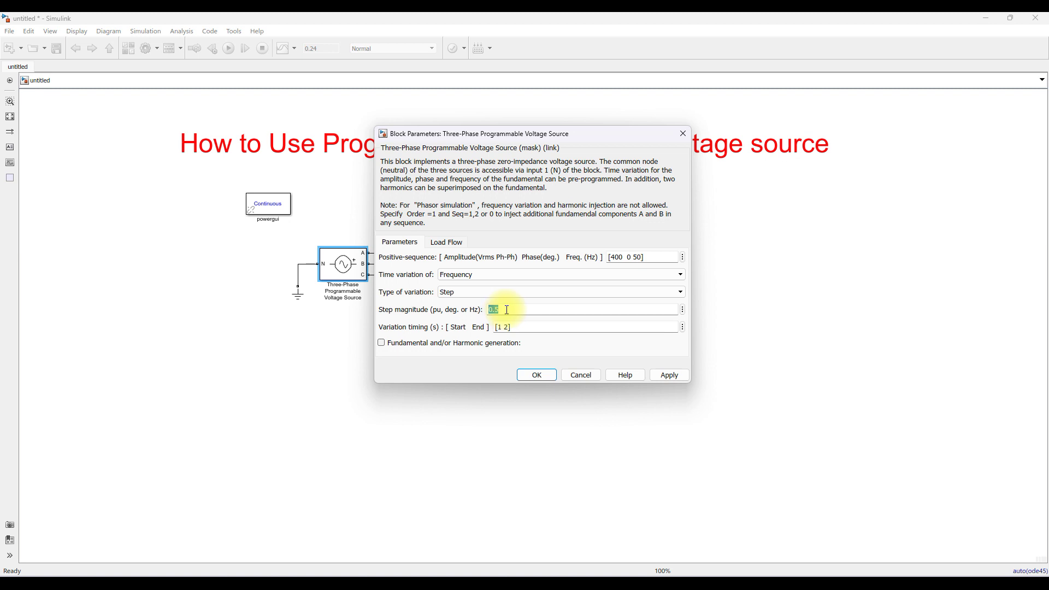
pyautogui.doubleClick(524, 328)
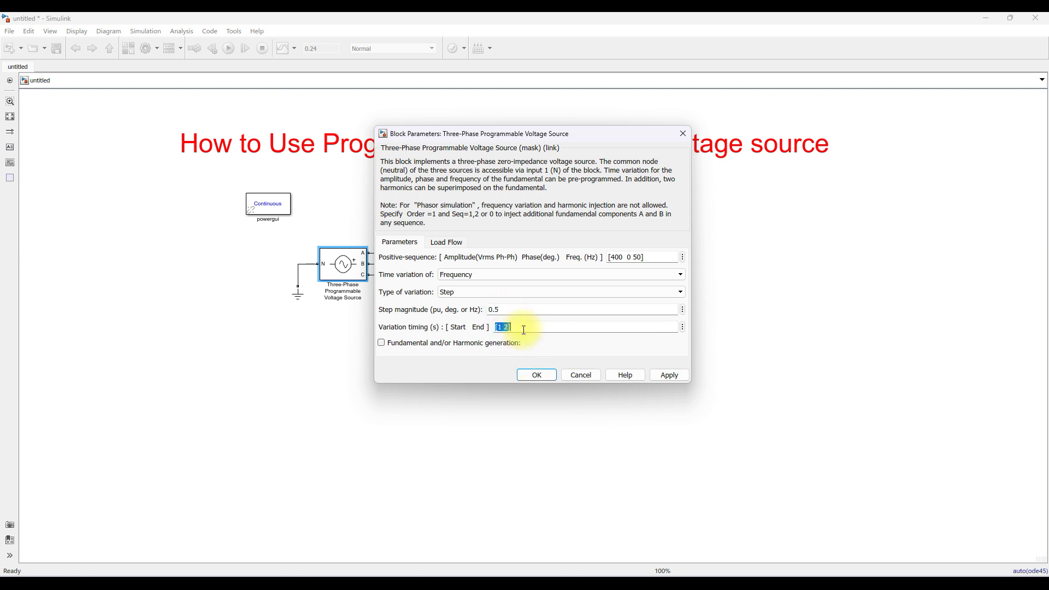
pyautogui.write('[]0.1 0.1')
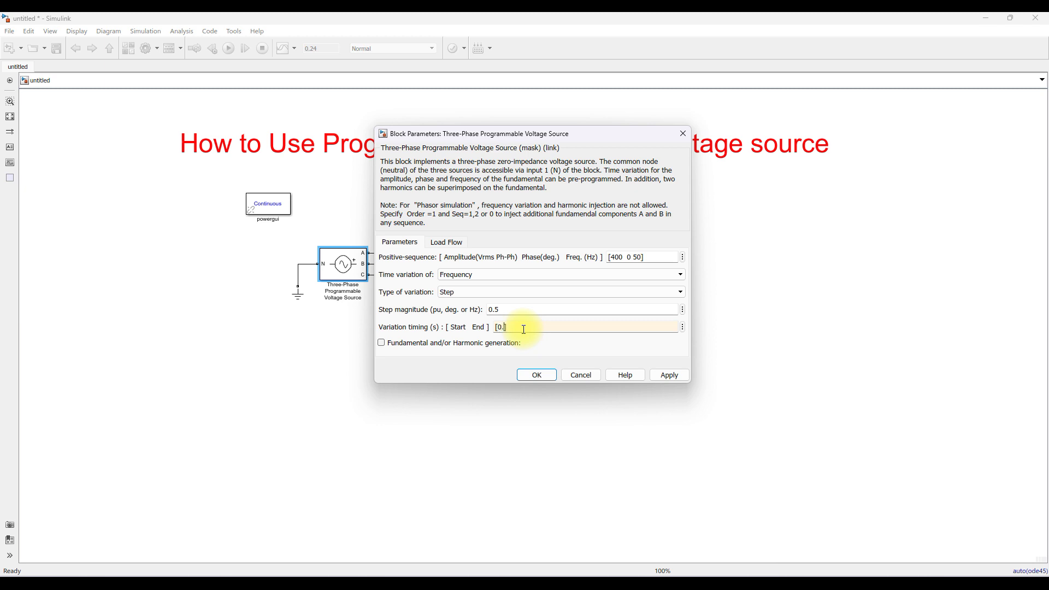
pyautogui.write('5')
pyautogui.click(537, 375)
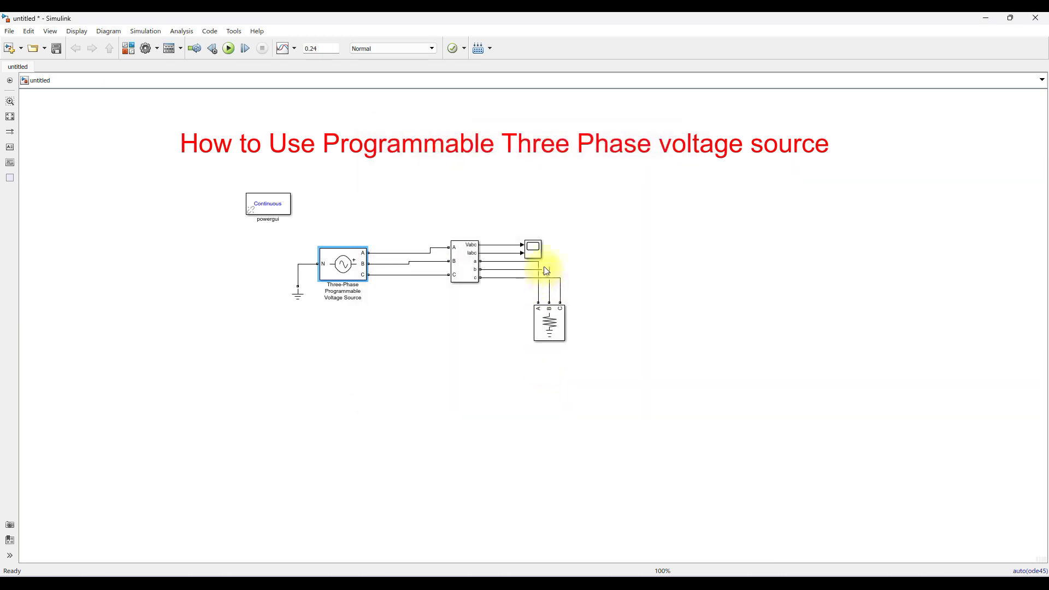
# Rerun the simulation from the scope to check the waveforms under the frequency step.
pyautogui.click(541, 255)
pyautogui.doubleClick(540, 253)
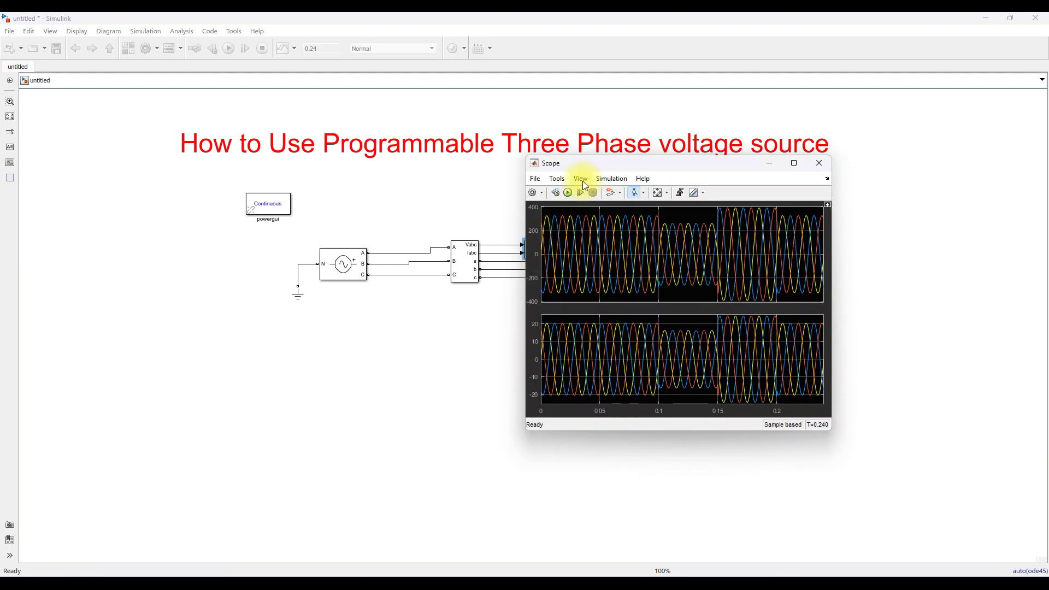
pyautogui.click(566, 194)
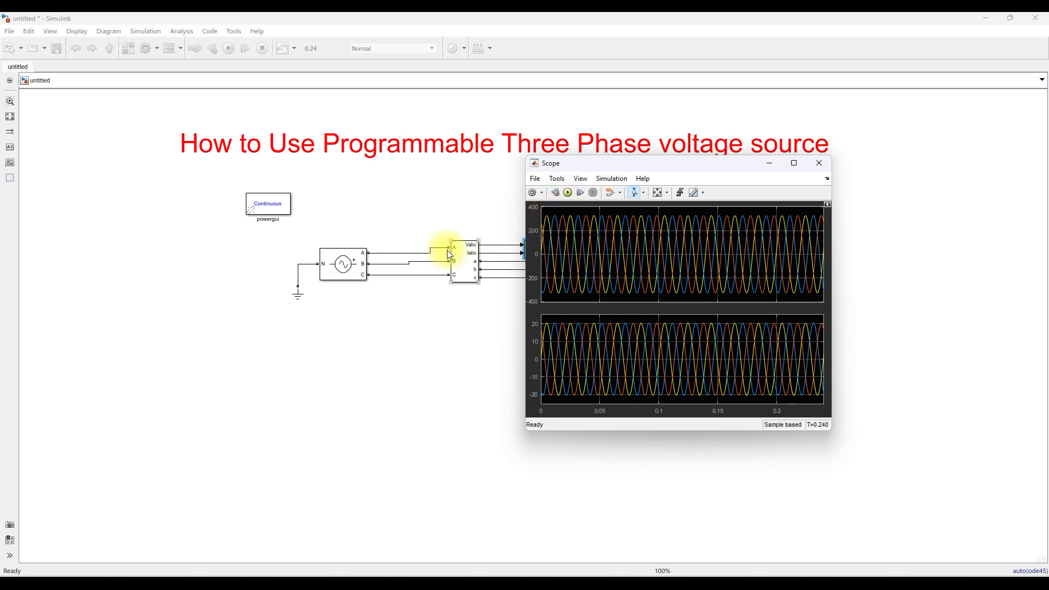
# Set the voltage source's frequency step magnitude to 100 and accept the parameters.
pyautogui.click(352, 268)
pyautogui.doubleClick(352, 268)
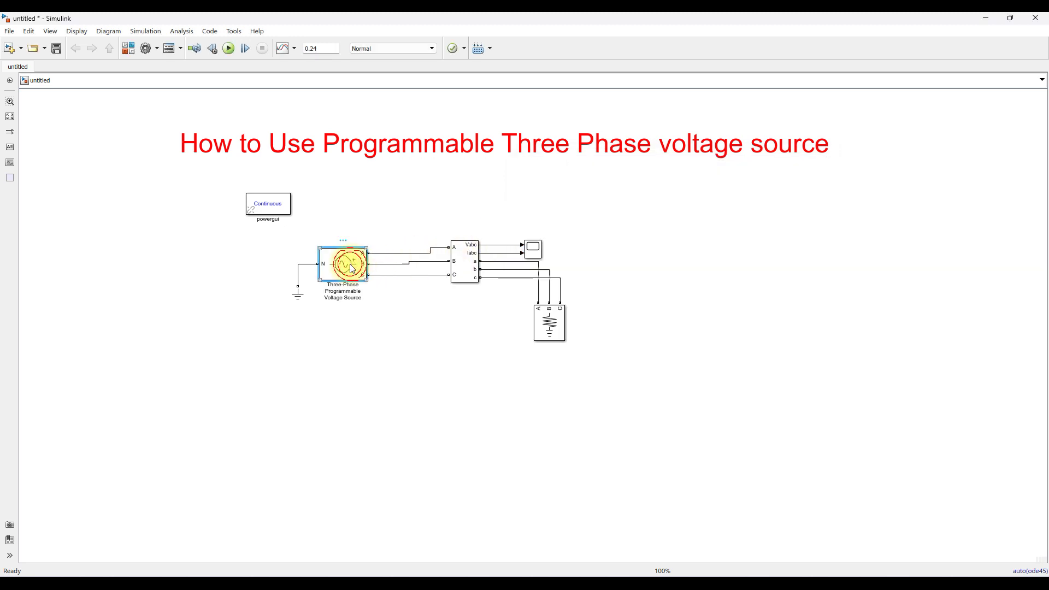
pyautogui.doubleClick(513, 320)
pyautogui.write('60')
pyautogui.press('BackSpace')
pyautogui.press('BackSpace')
pyautogui.write('100')
pyautogui.press('Return')
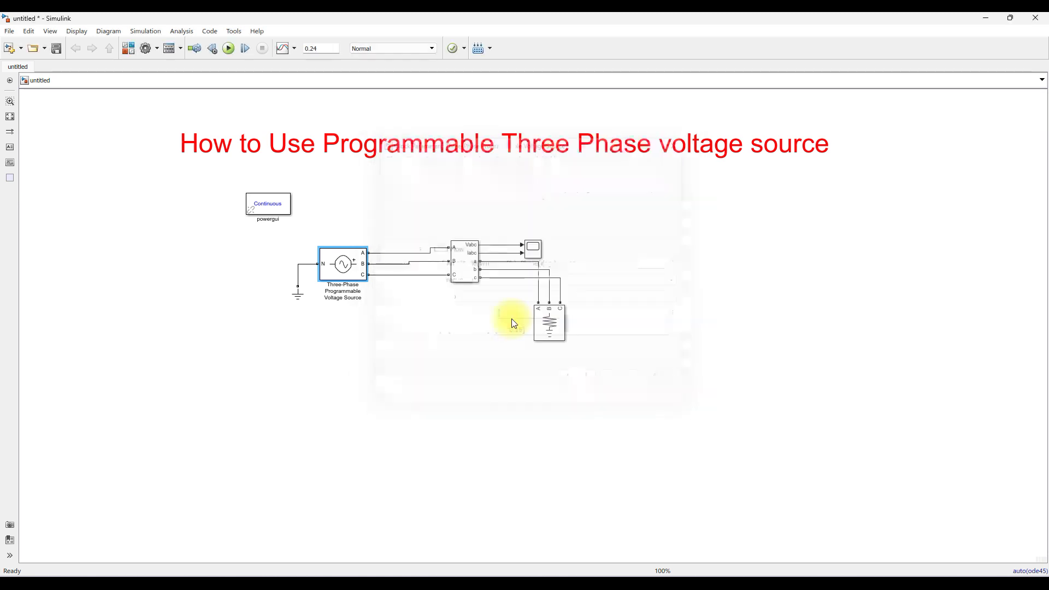
# Rerun the simulation and examine the frequency change between 0.1 and 0.15 s in the enlarged scope window.
pyautogui.doubleClick(533, 248)
pyautogui.click(568, 193)
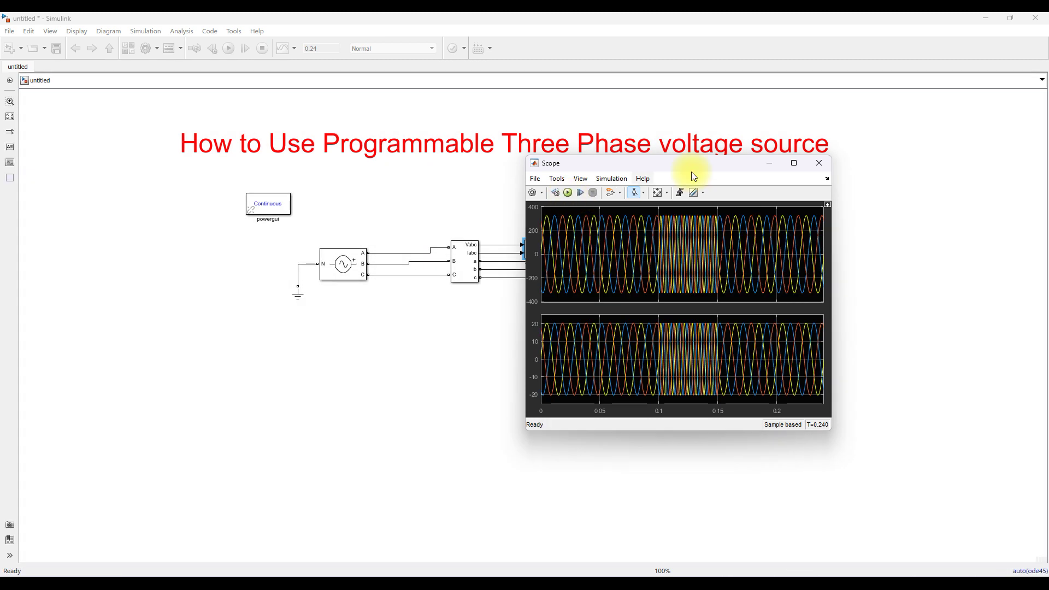
pyautogui.click(794, 163)
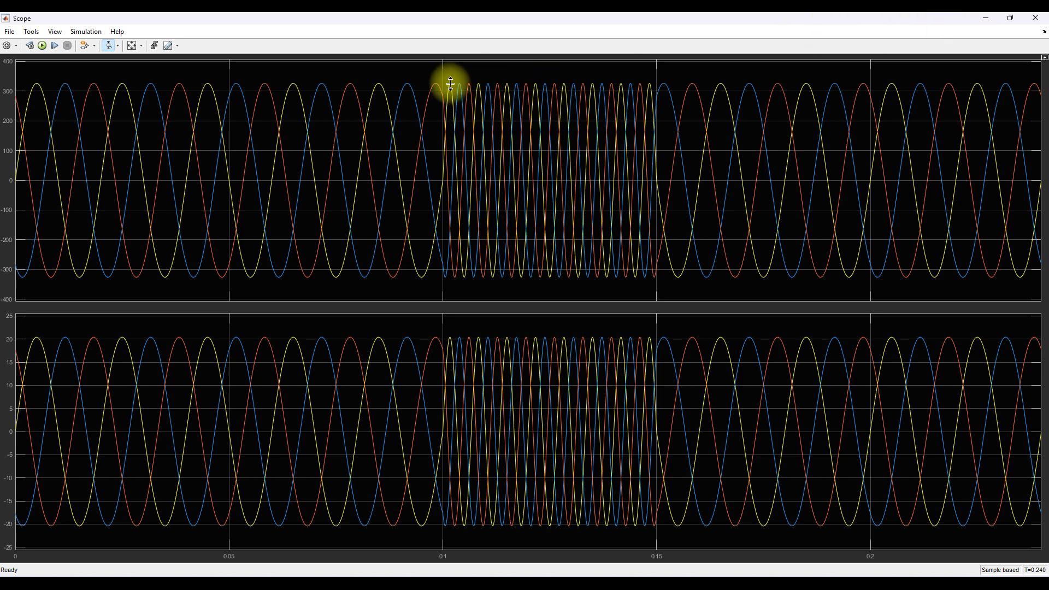
pyautogui.click(1008, 20)
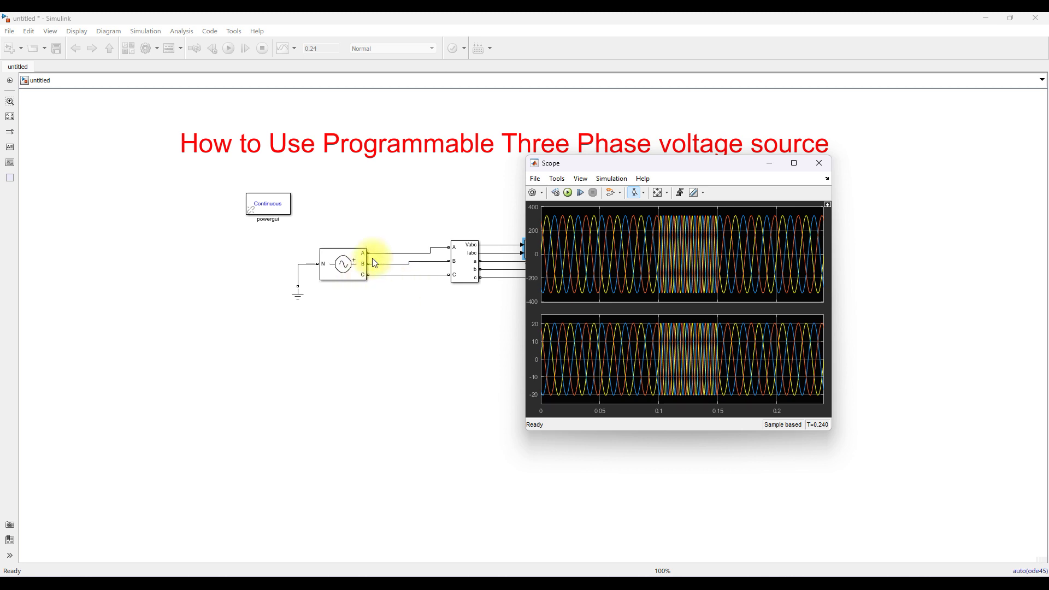
# Reopen the voltage source's parameters and set its time variation to None.
pyautogui.doubleClick(345, 264)
pyautogui.click(457, 281)
pyautogui.click(460, 293)
pyautogui.click(466, 282)
pyautogui.click(465, 299)
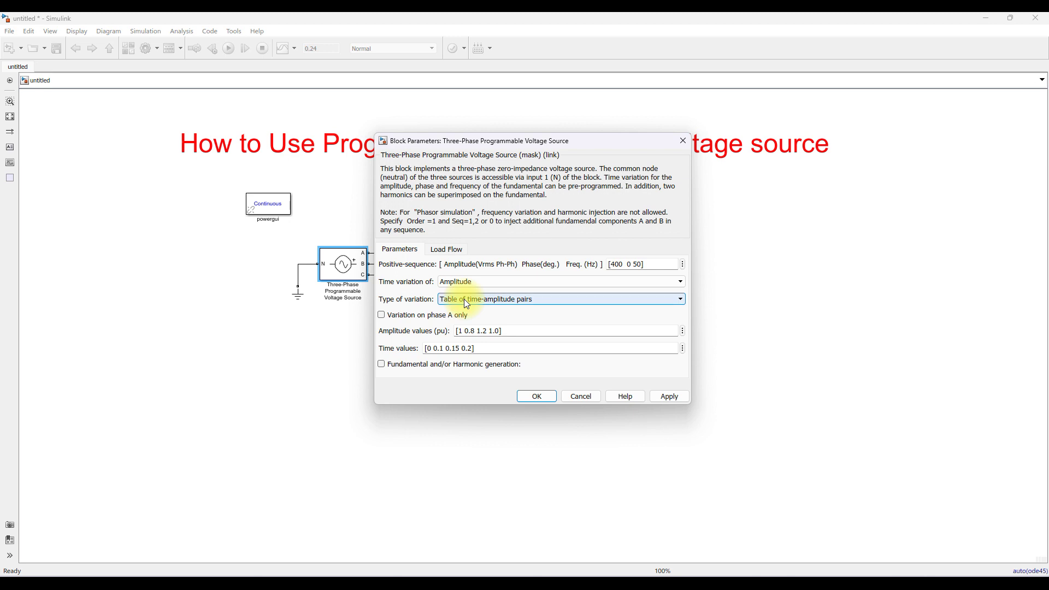
pyautogui.click(465, 298)
pyautogui.click(471, 300)
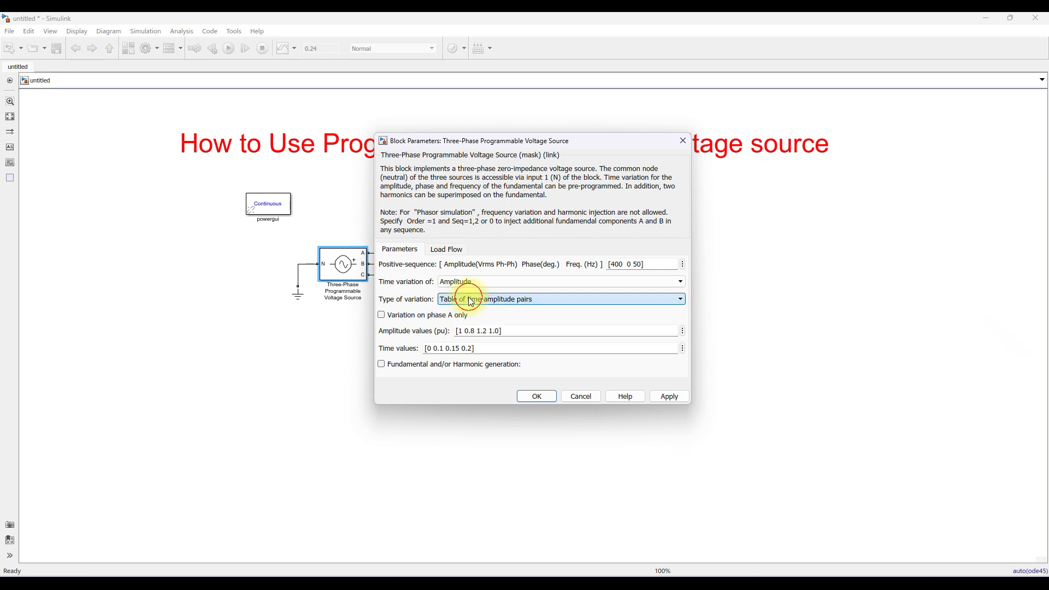
pyautogui.click(467, 282)
pyautogui.click(468, 294)
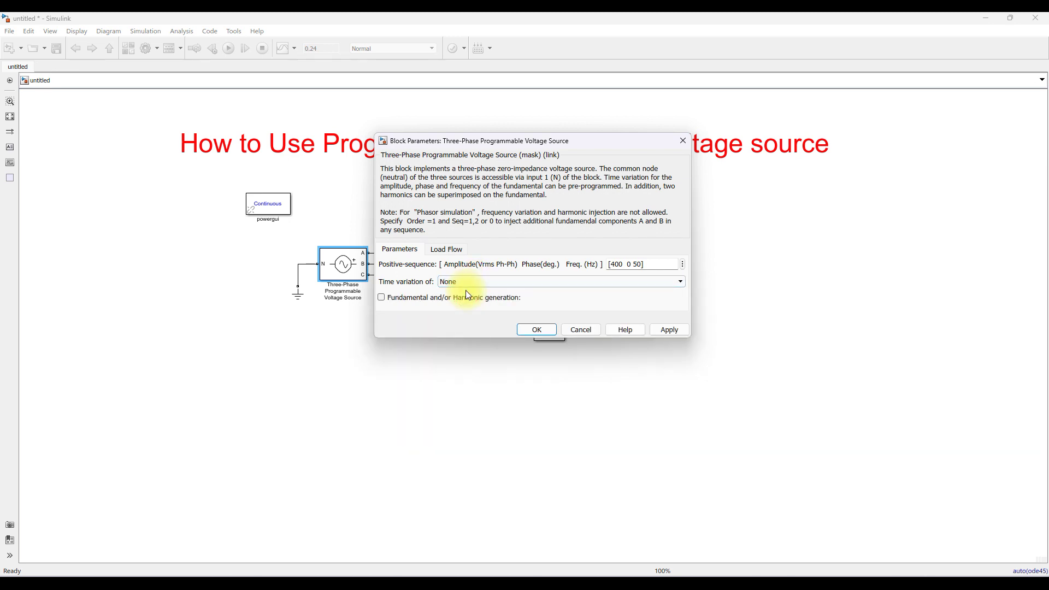
# Enable fundamental and/or harmonic generation on the voltage source and review the entries of harmonics A and B.
pyautogui.click(443, 300)
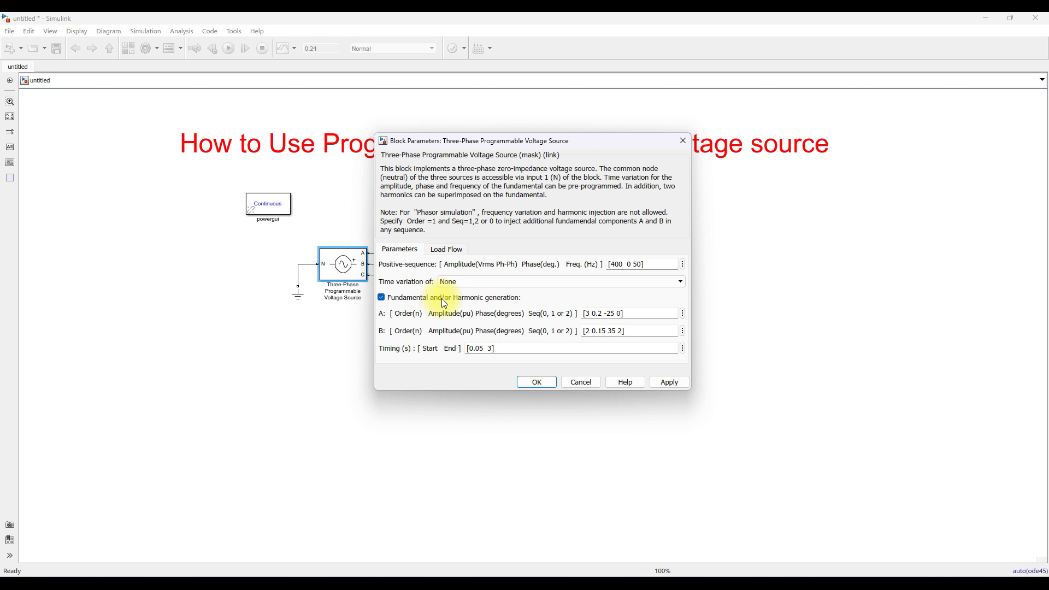
pyautogui.tripleClick(594, 312)
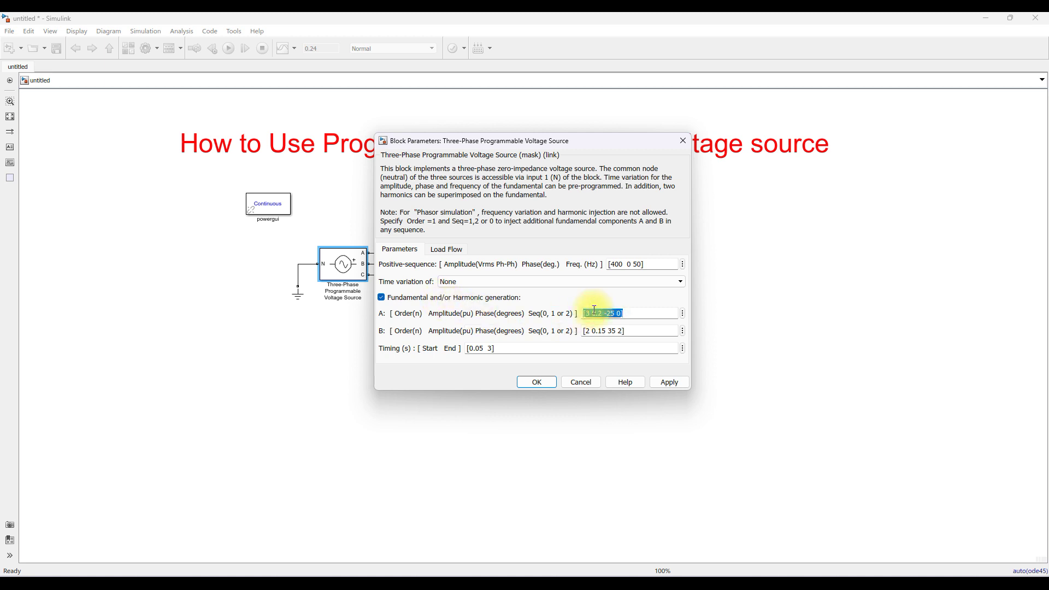
pyautogui.click(595, 312)
pyautogui.doubleClick(588, 313)
pyautogui.doubleClick(587, 330)
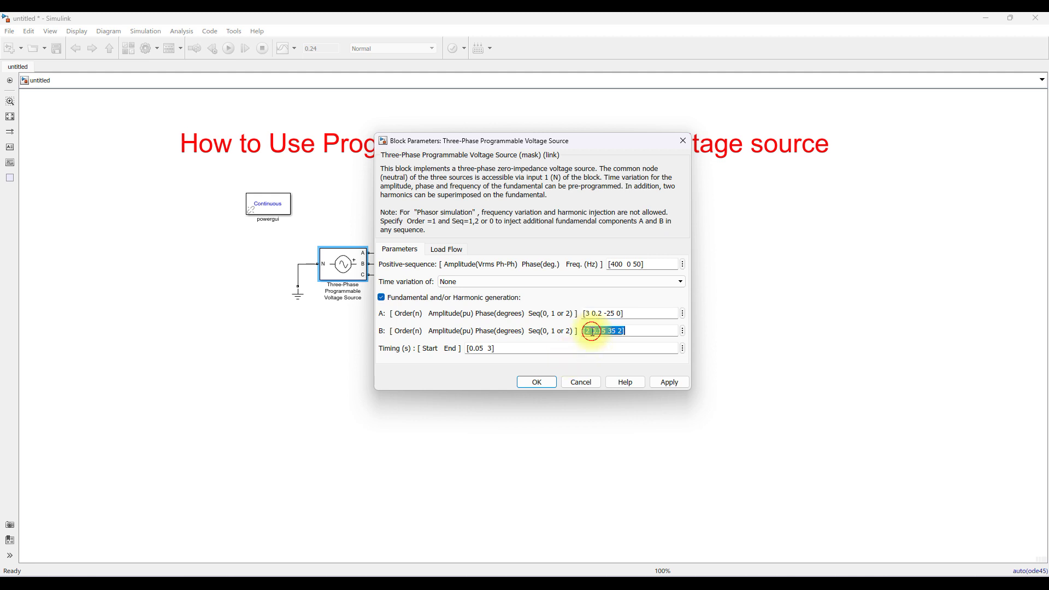
pyautogui.write('3')
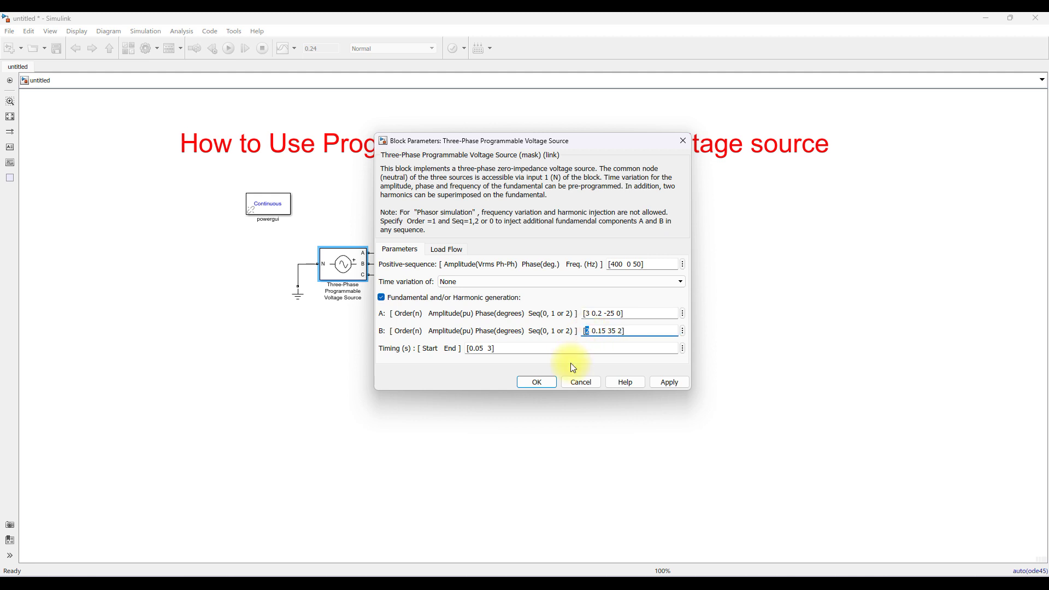
# Set the harmonic generation's start and end timing to [0.1 0.15].
pyautogui.tripleClick(487, 349)
pyautogui.doubleClick(479, 349)
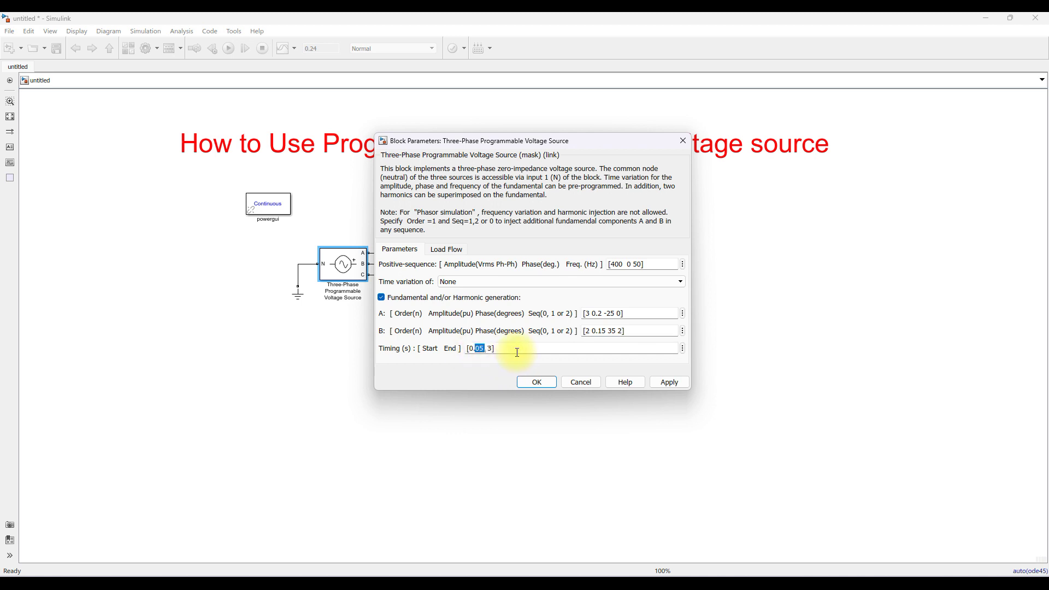
pyautogui.press('Right')
pyautogui.press('Delete')
pyautogui.press('Delete')
pyautogui.write('1')
pyautogui.press('Delete')
pyautogui.write('0.15')
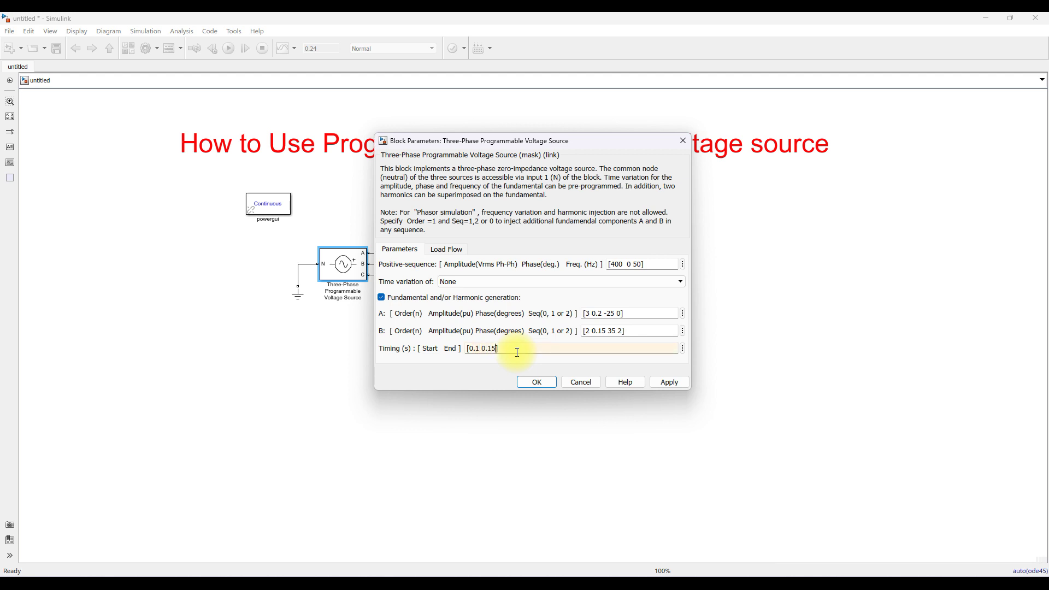
# Replace the harmonic B parameters with [0 0 0 0].
pyautogui.click(638, 322)
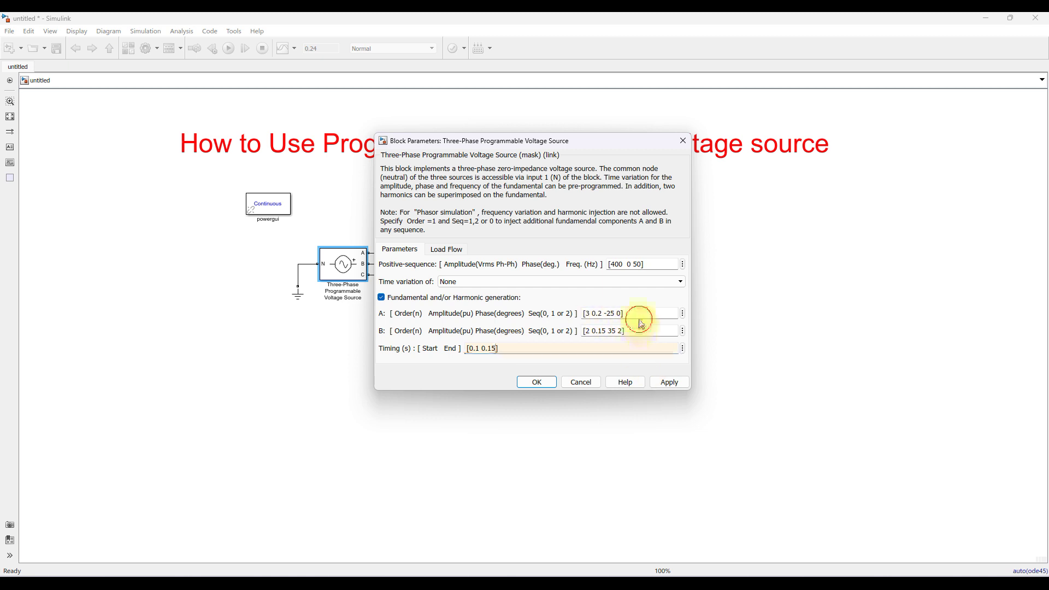
pyautogui.hotkey('ctrl', 'a')
pyautogui.click(642, 326)
pyautogui.press('BackSpace')
pyautogui.press('BackSpace')
pyautogui.press('BackSpace')
pyautogui.press('BackSpace')
pyautogui.press('BackSpace')
pyautogui.press('BackSpace')
pyautogui.press('BackSpace')
pyautogui.press('BackSpace')
pyautogui.press('BackSpace')
pyautogui.press('BackSpace')
pyautogui.press('BackSpace')
pyautogui.press('BackSpace')
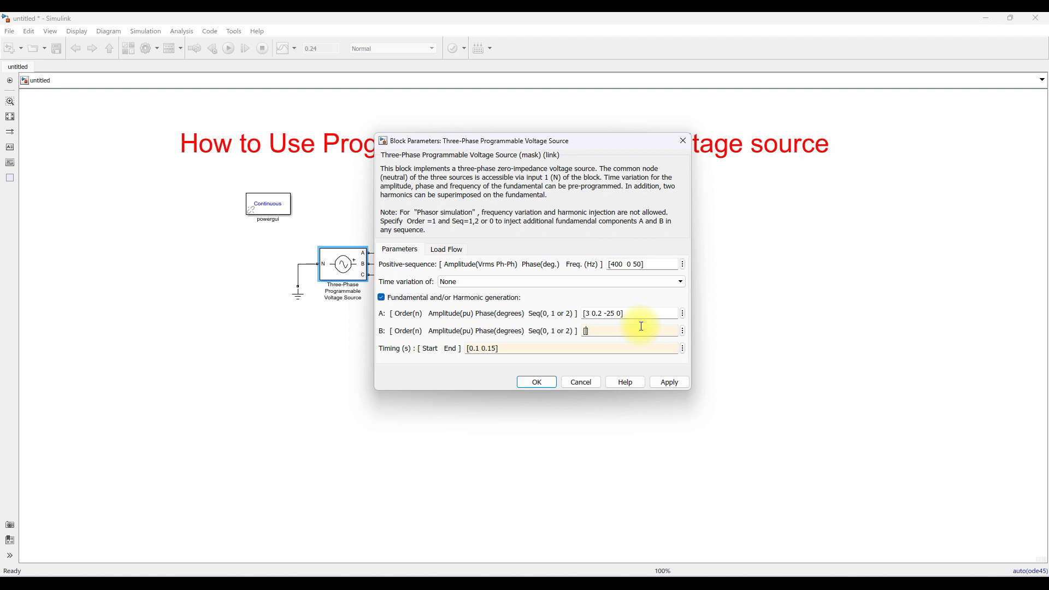
pyautogui.write('0 0 0 0')
# Set the phase of harmonic A to 0 so its entry reads [3 0.2 0 0], and accept the source's parameters.
pyautogui.click(641, 311)
pyautogui.click(642, 310)
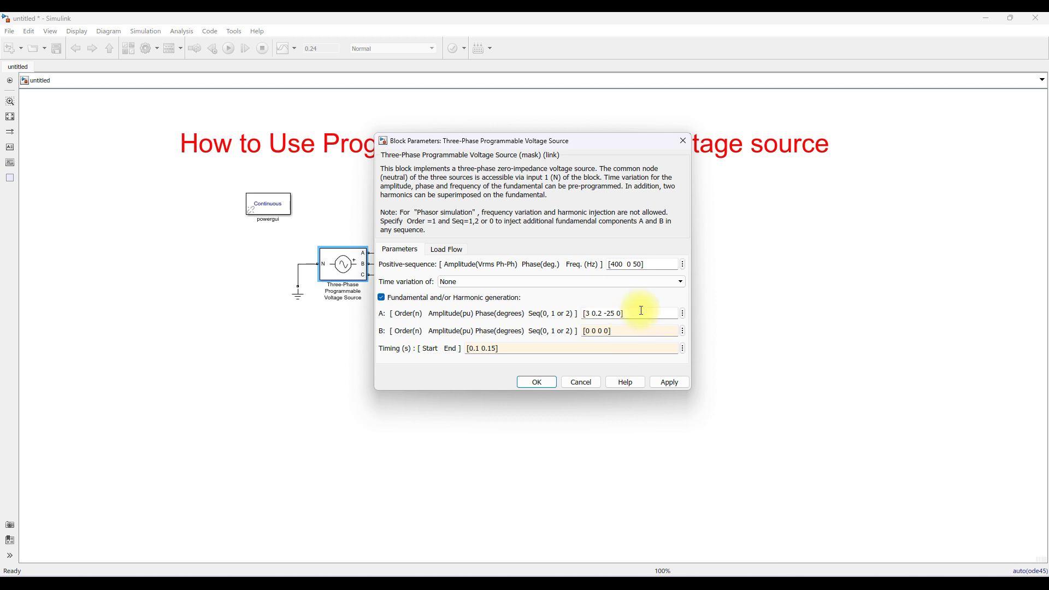
pyautogui.press('BackSpace')
pyautogui.press('Delete')
pyautogui.press('Delete')
pyautogui.write('0')
pyautogui.click(580, 313)
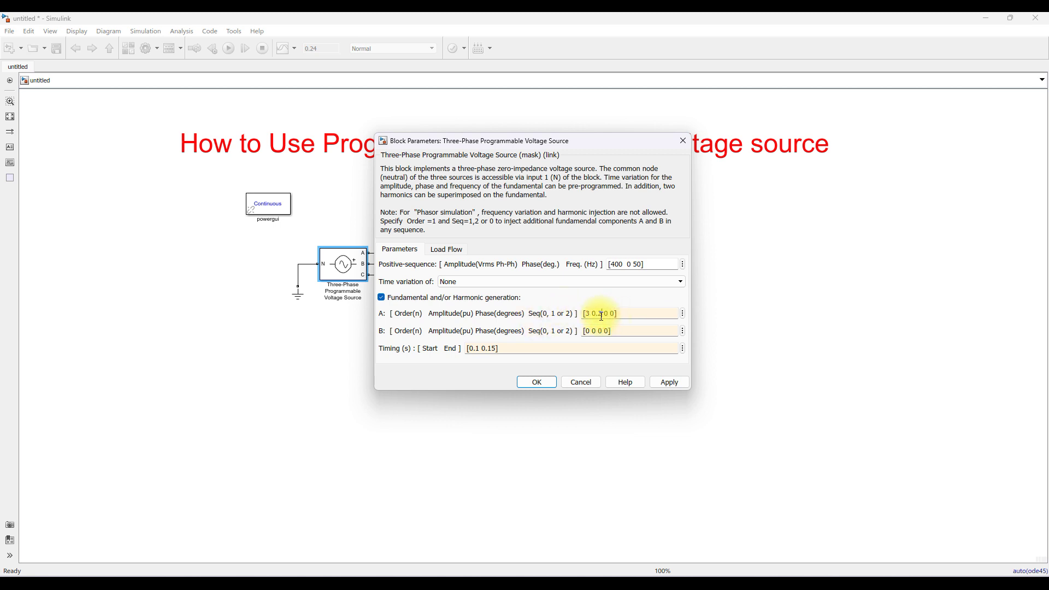
pyautogui.click(682, 386)
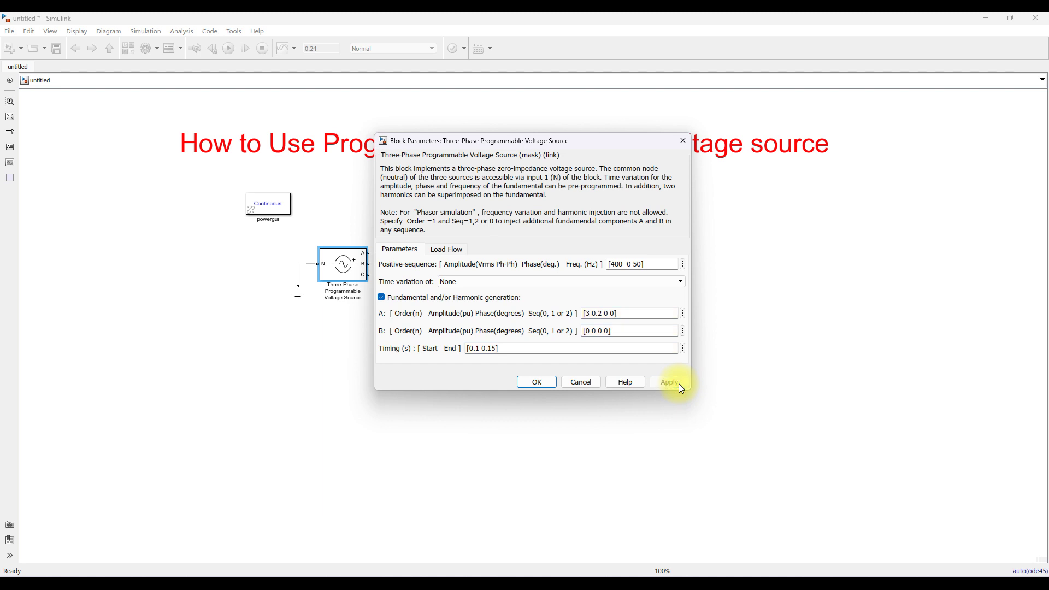
pyautogui.click(556, 384)
# Rerun the simulation from the scope and examine the harmonic distortion of voltage and current in the enlarged window.
pyautogui.click(539, 259)
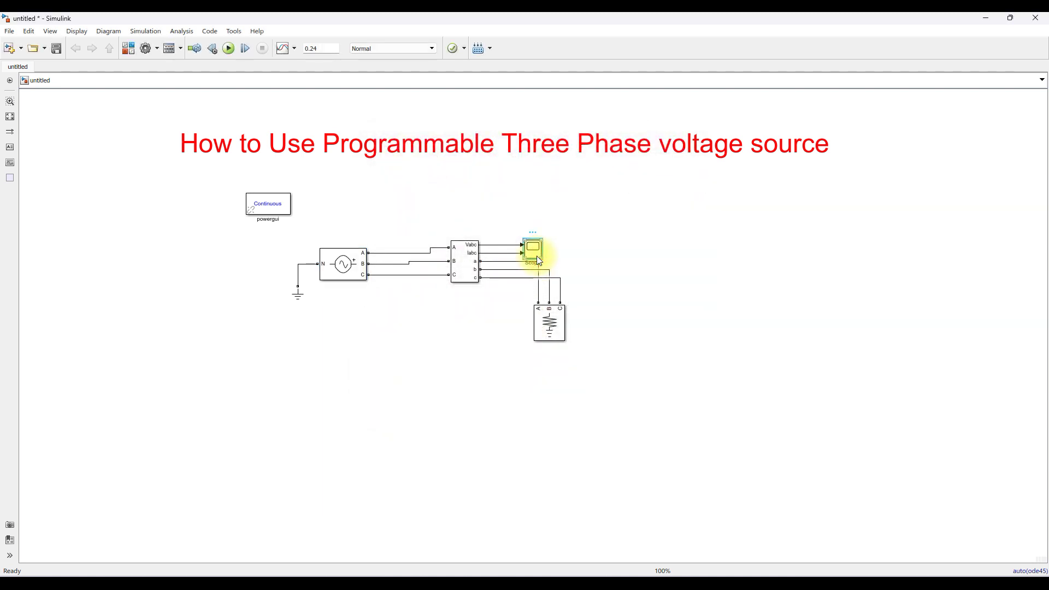
pyautogui.doubleClick(537, 256)
pyautogui.click(568, 192)
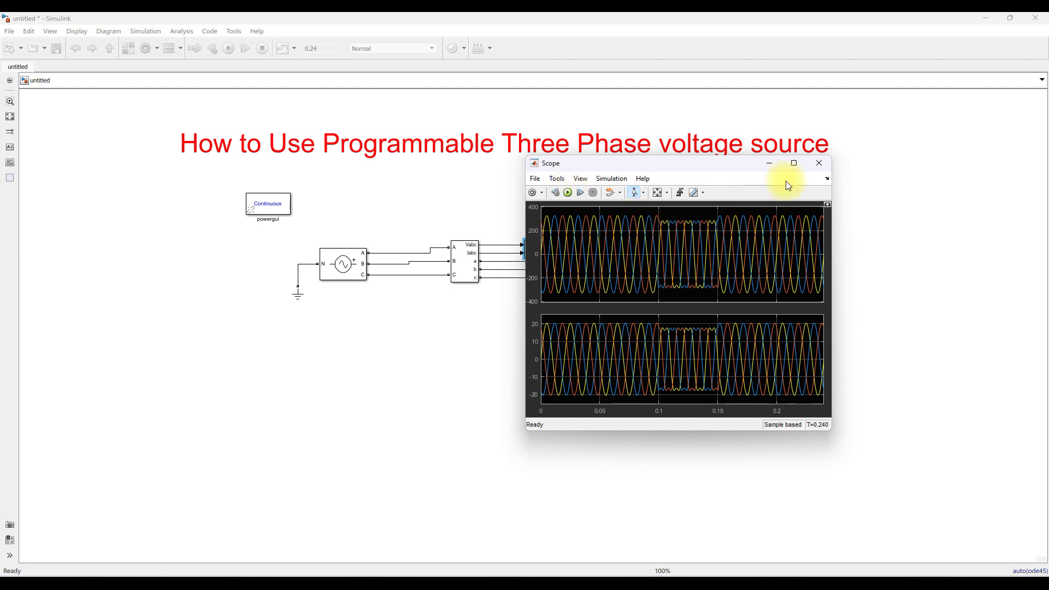
pyautogui.click(794, 163)
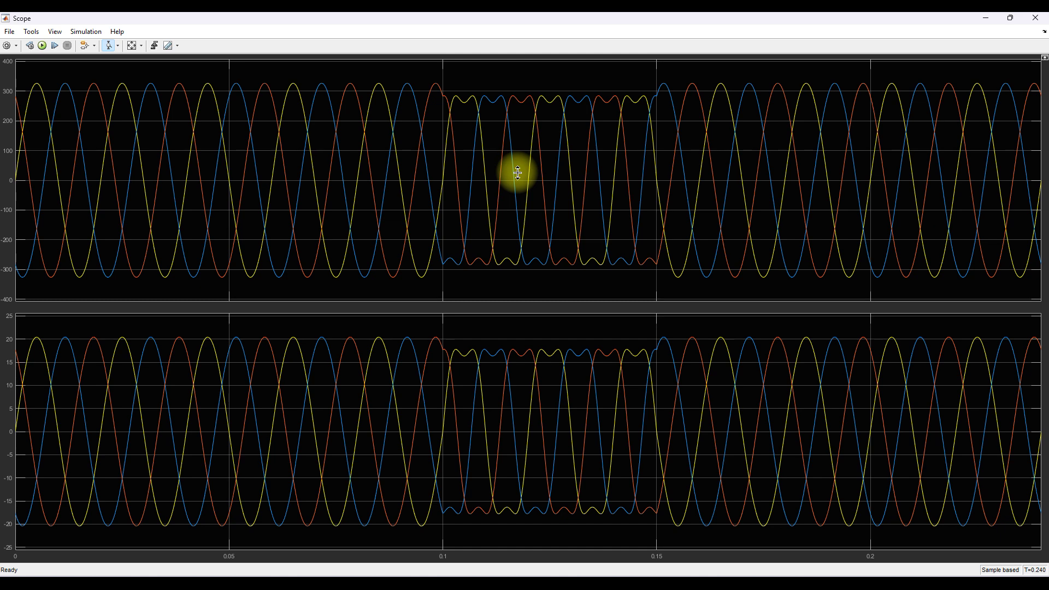
pyautogui.click(1011, 22)
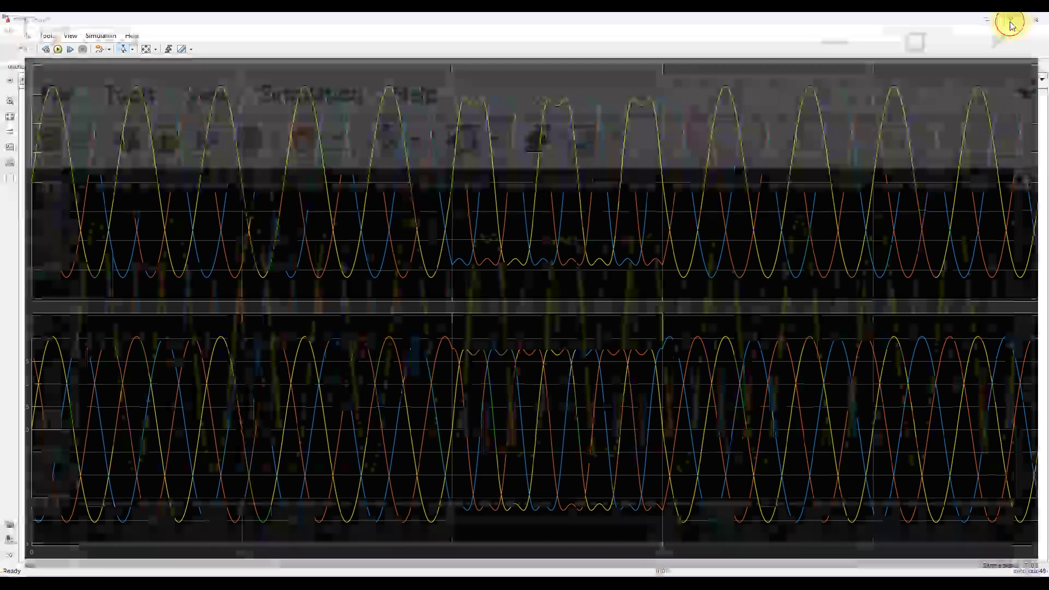
# Review the voltage source's harmonic generation settings once more and close its parameters.
pyautogui.click(353, 271)
pyautogui.doubleClick(356, 272)
pyautogui.moveTo(617, 331); pyautogui.dragTo(546, 331)
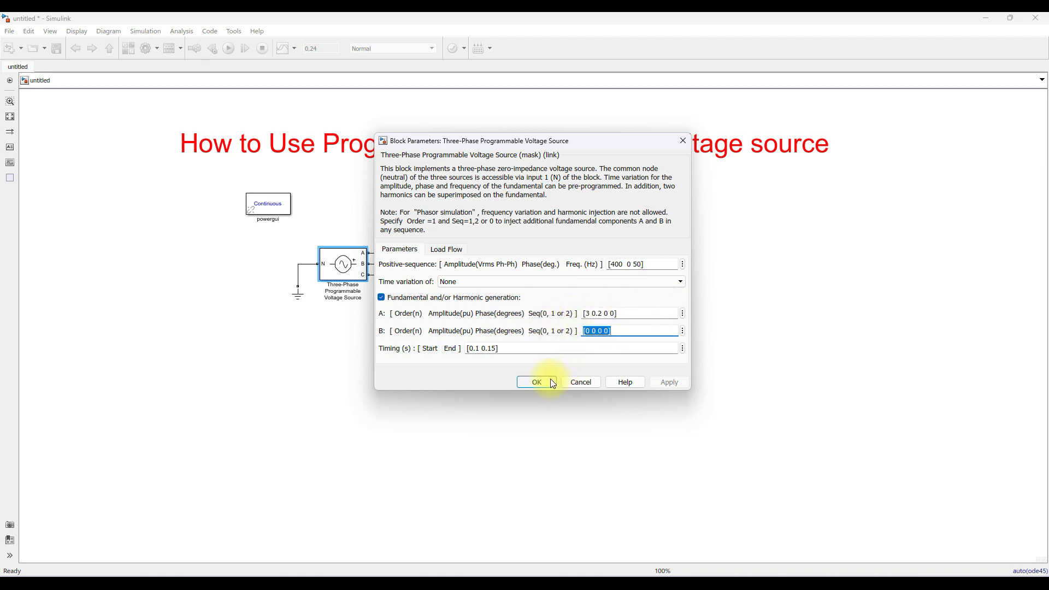
pyautogui.moveTo(483, 146); pyautogui.dragTo(525, 144)
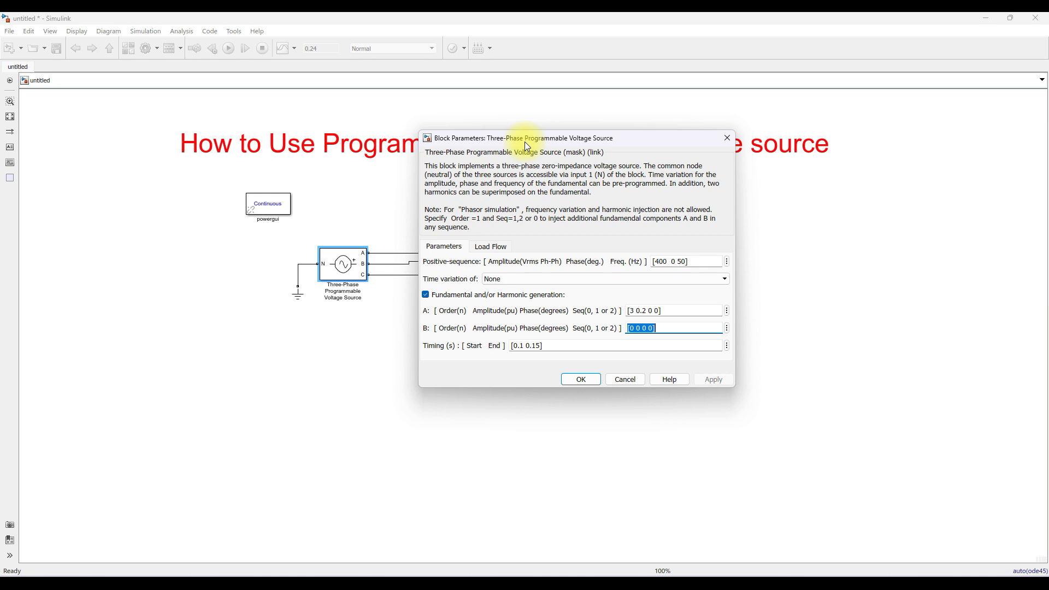
pyautogui.click(582, 378)
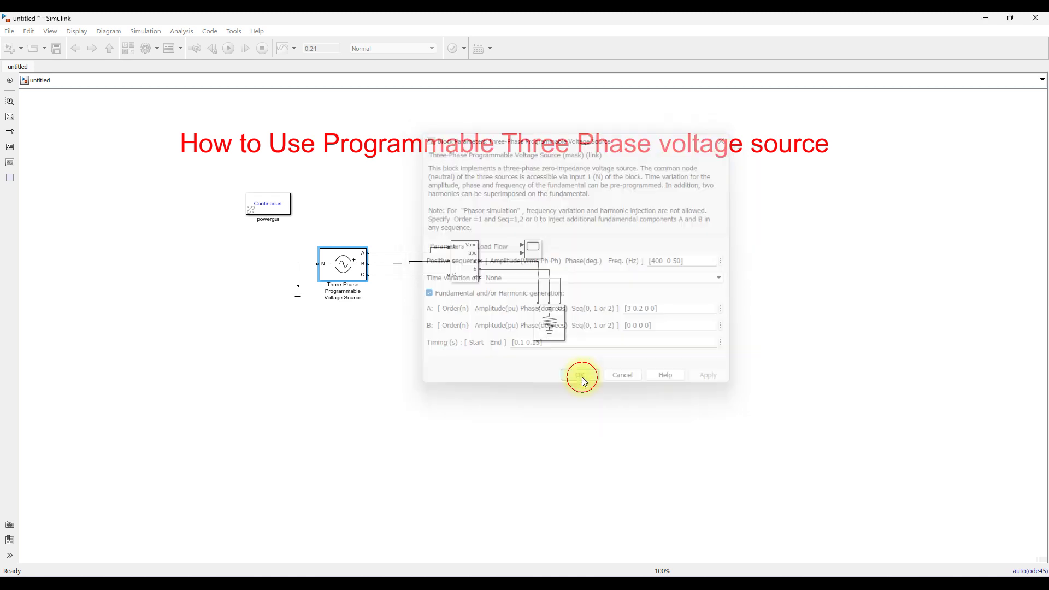